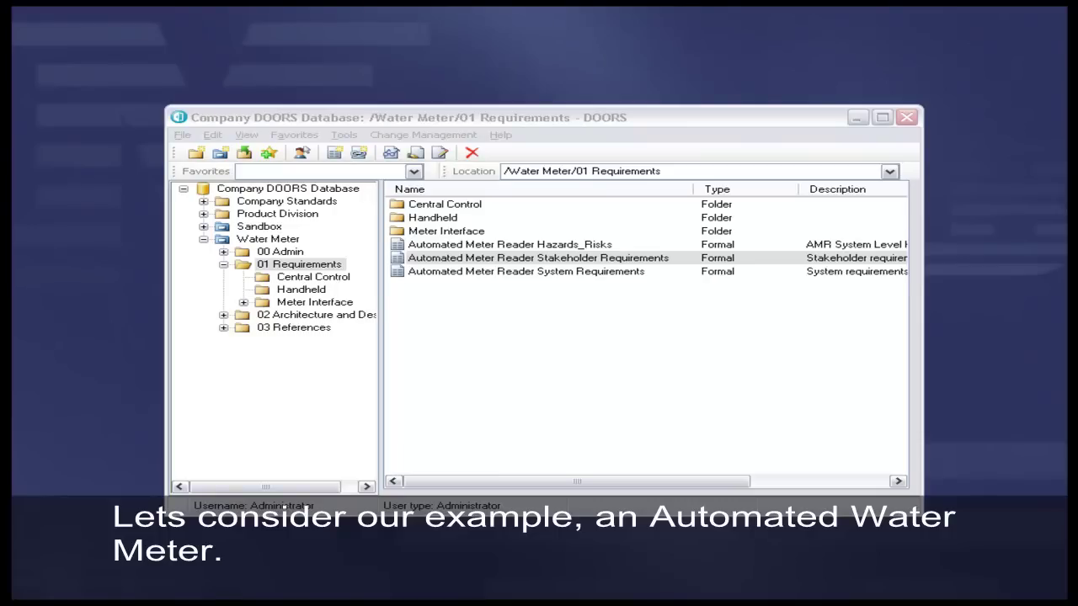
Open the Automated Meter Reader Stakeholder Requirements module and find the MMIU compatibility requirement under 3.3 Meter Interface Unit
double_click(648, 266)
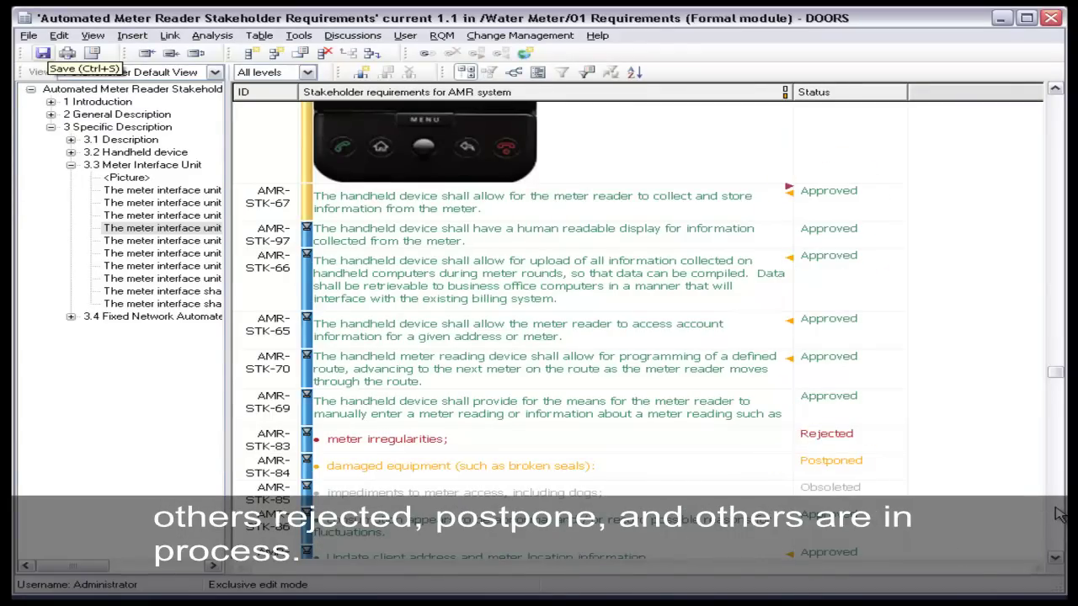
scroll(1044, 522, down, 10)
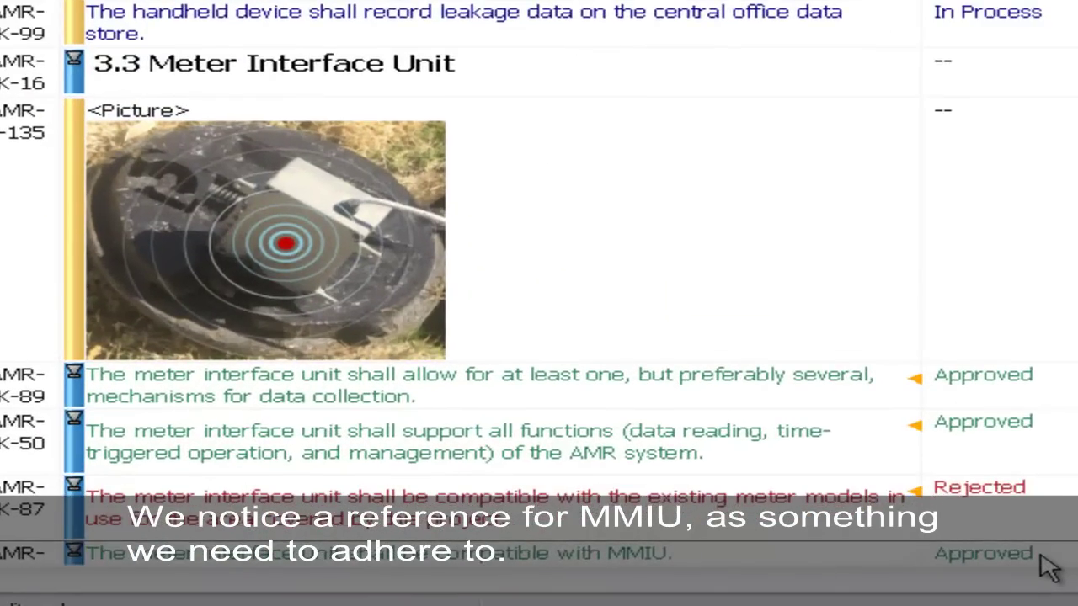
scroll(842, 463, down, 3)
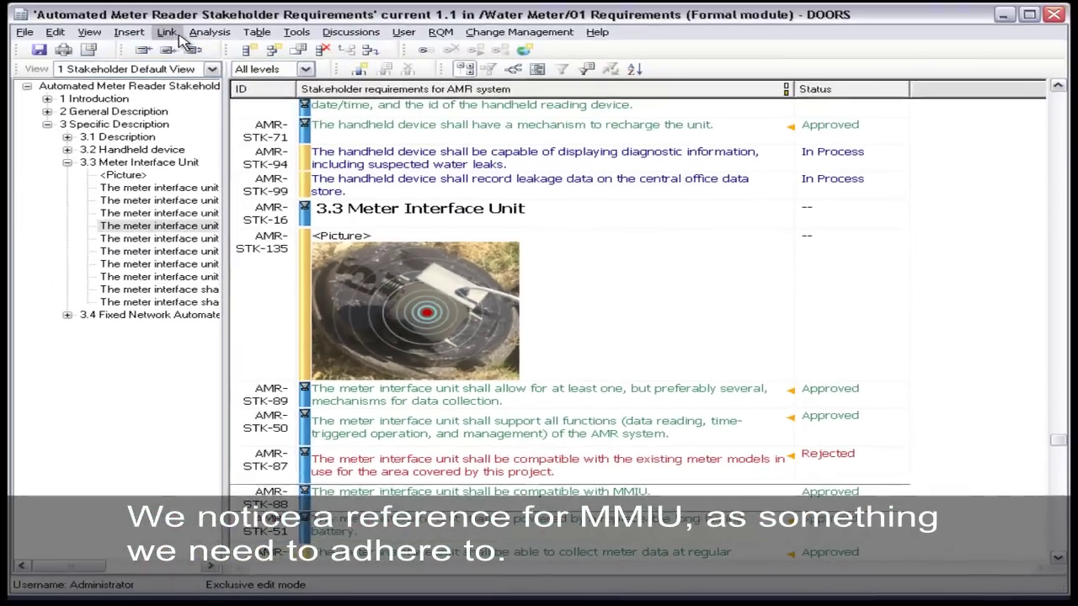
Create an outgoing external link on the MMIU requirement, with name and description MMIU Ref, pointing to the desktop file MMUI-Summary.TXT
click(170, 35)
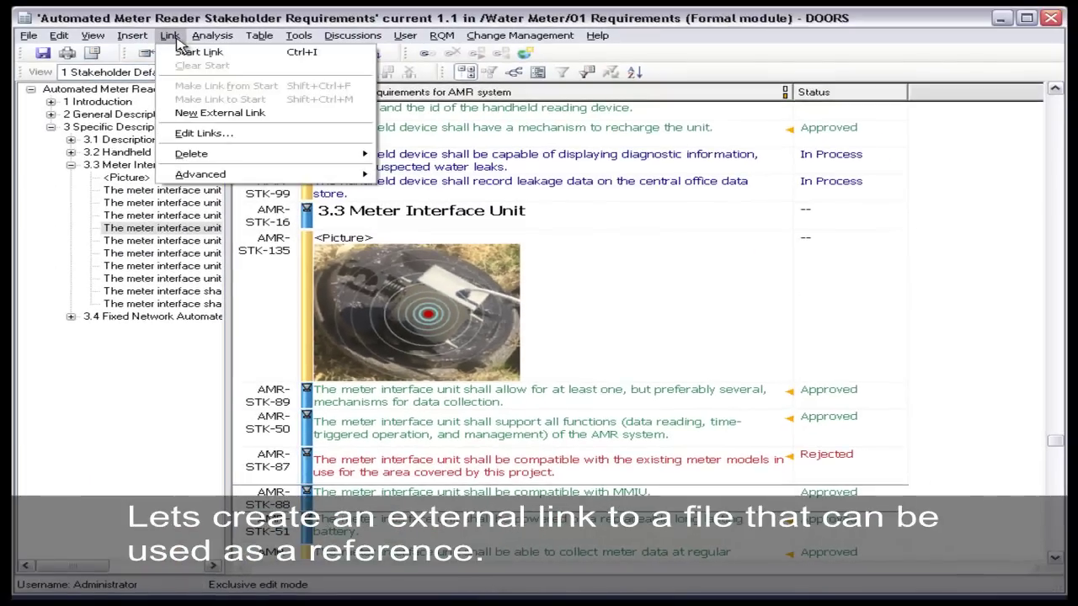
click(202, 113)
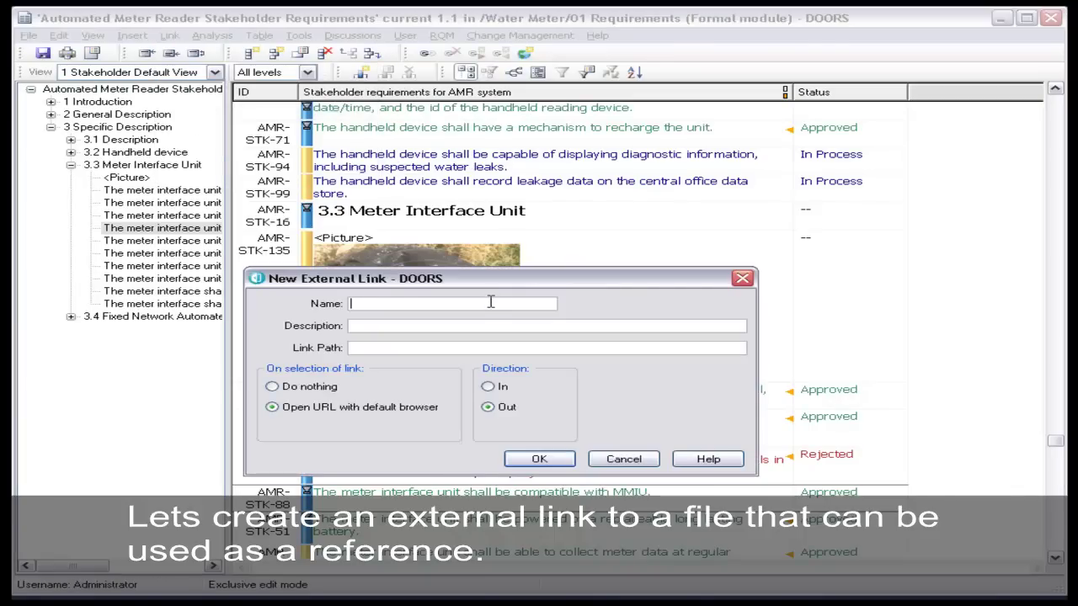
text(MMIU RefMMIU Ref)
click(562, 348)
key(ctrl+v)
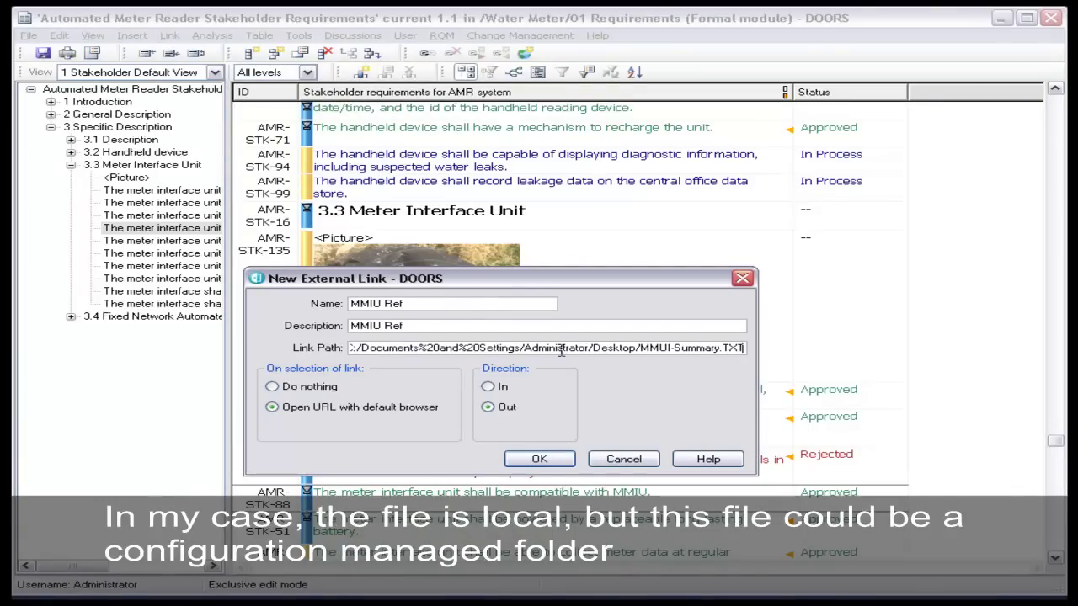
click(539, 459)
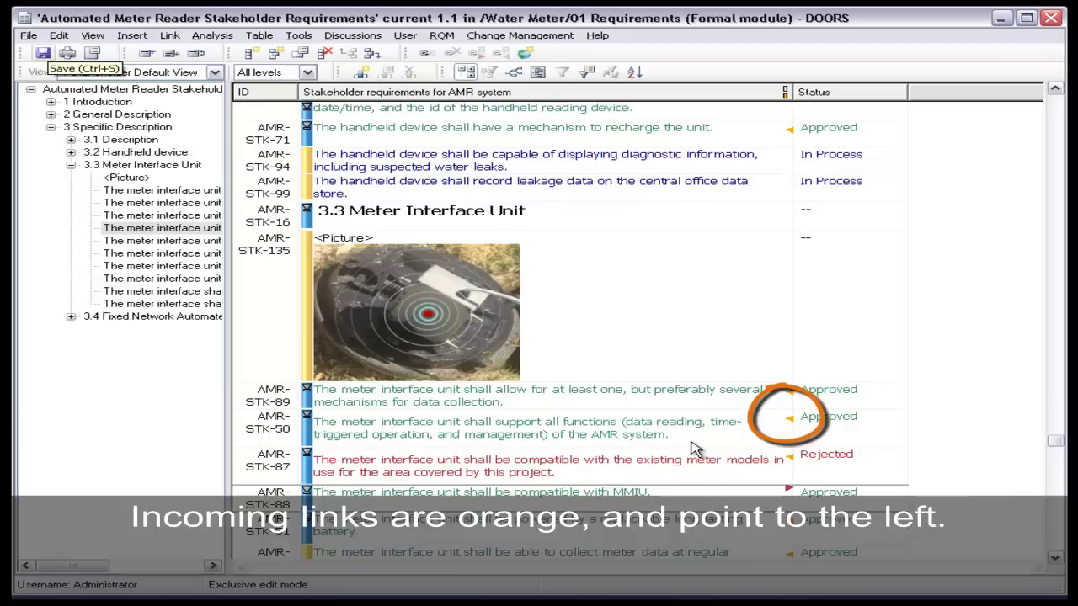
Follow the MMIU Ref external link, close the referenced document, and look up the incoming link of requirement AMR-STK-71
right_click(790, 491)
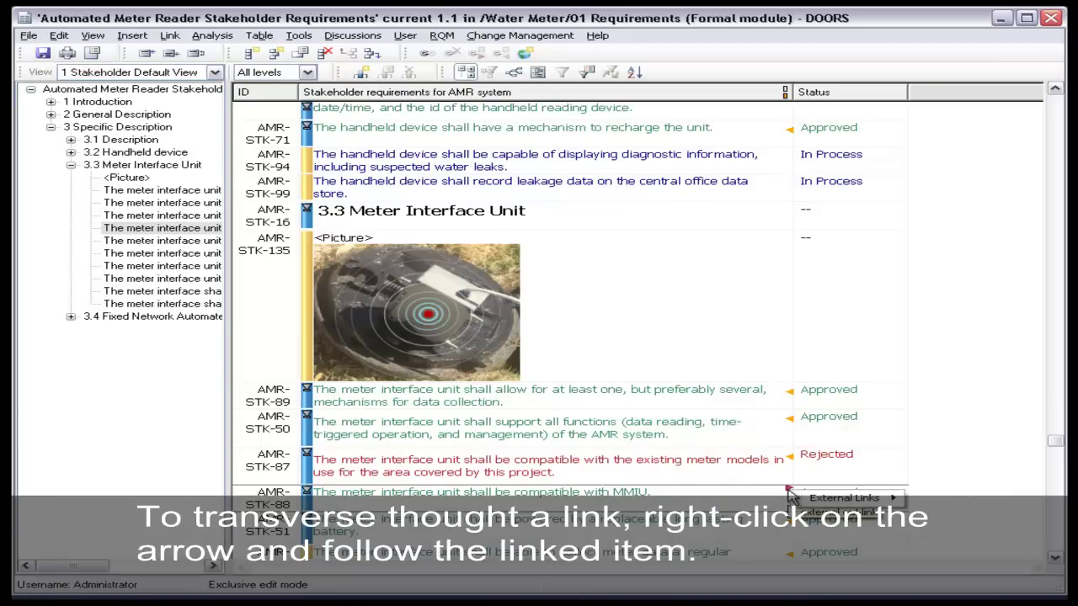
mouse_move(846, 497)
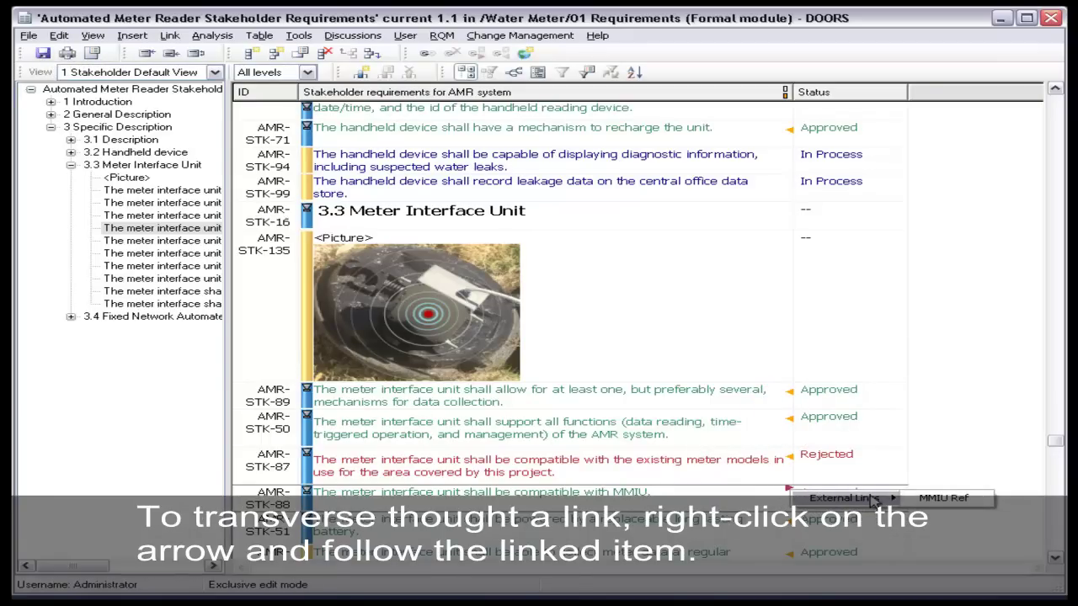
click(943, 498)
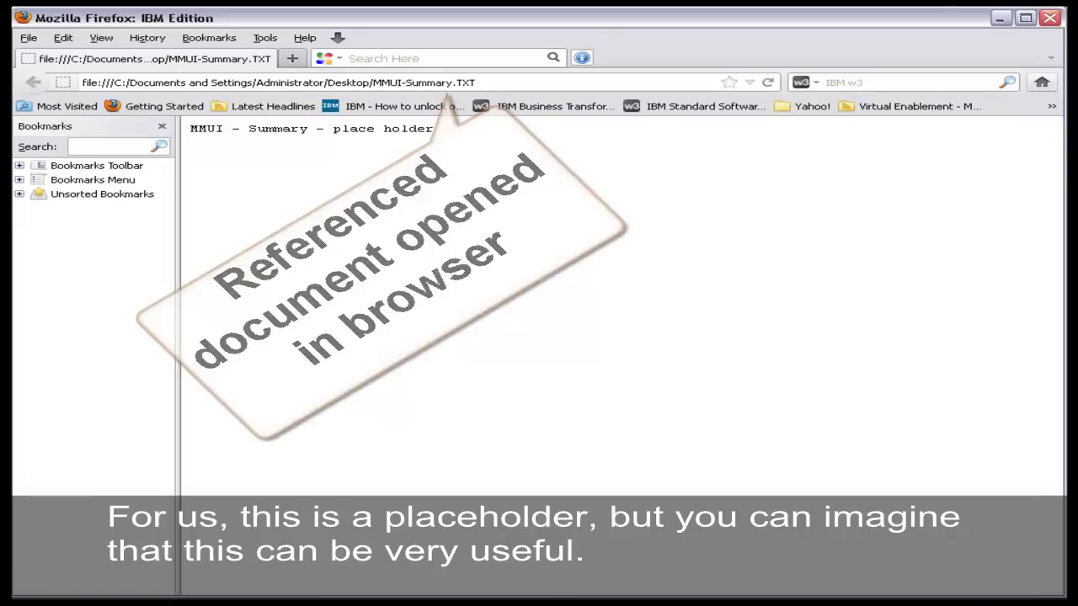
click(1048, 19)
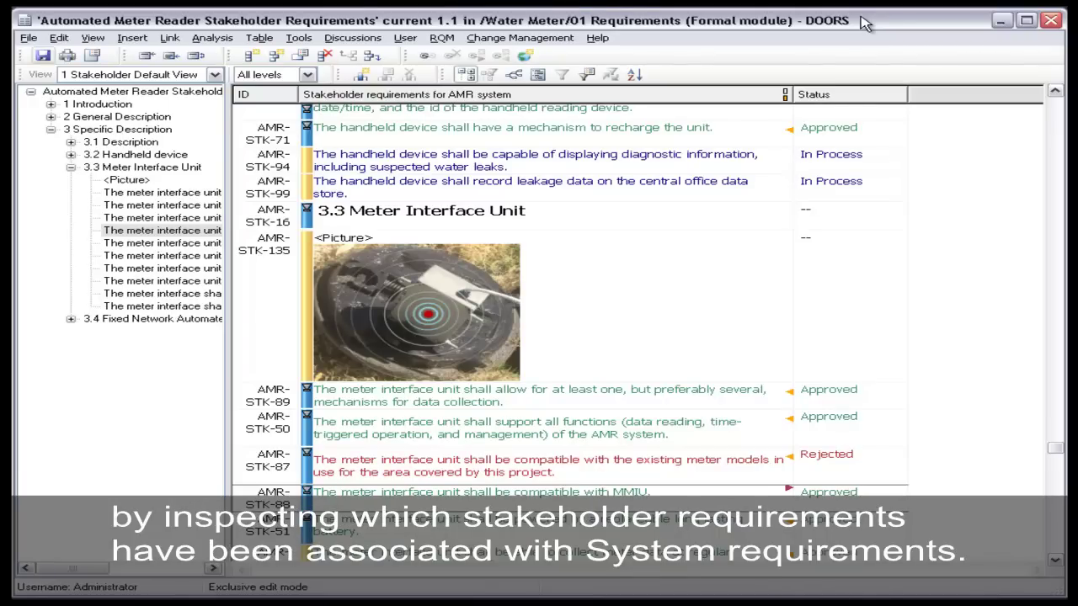
right_click(793, 134)
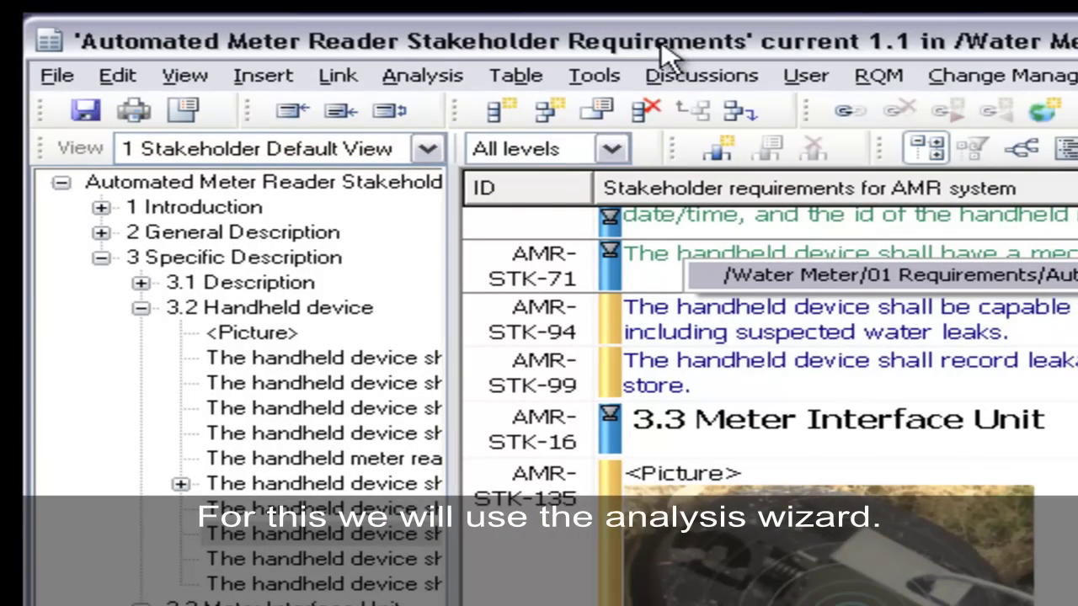
Start the Analysis Wizard for in-links, with DOORS links included and external links excluded
click(442, 76)
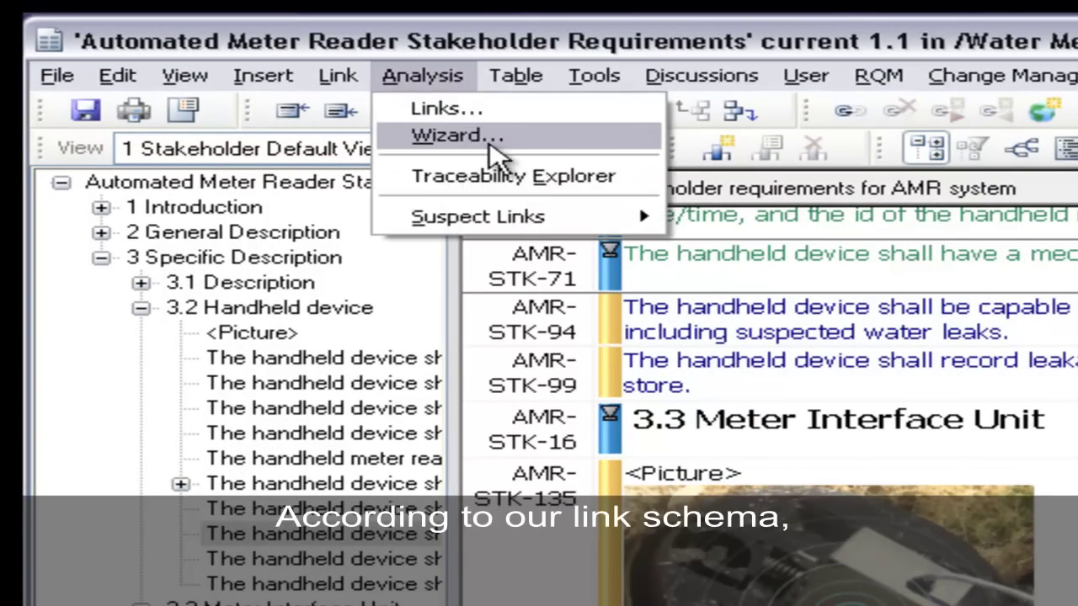
click(489, 144)
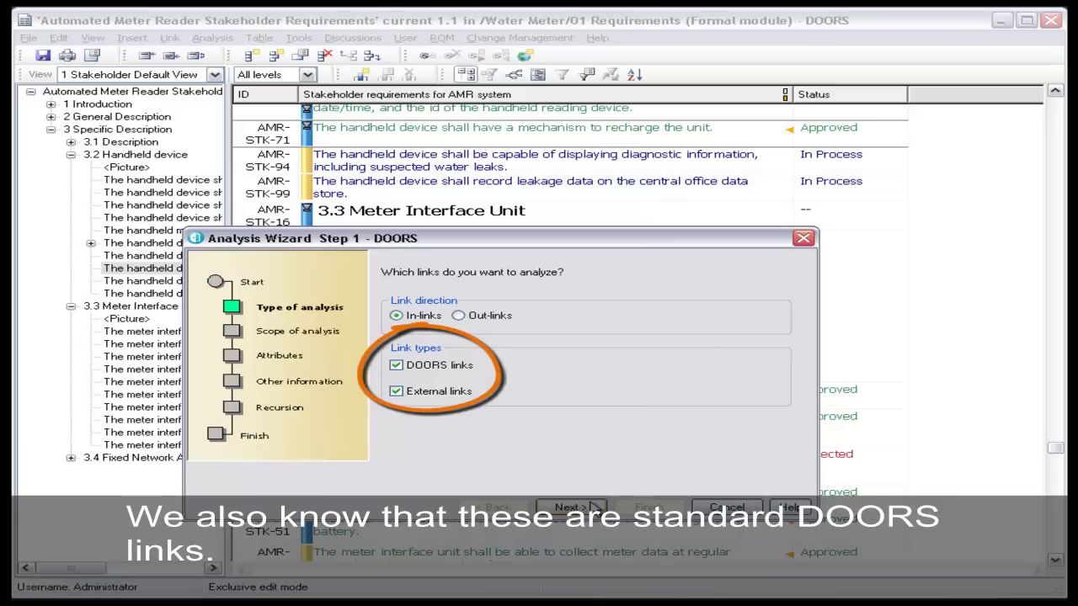
click(397, 392)
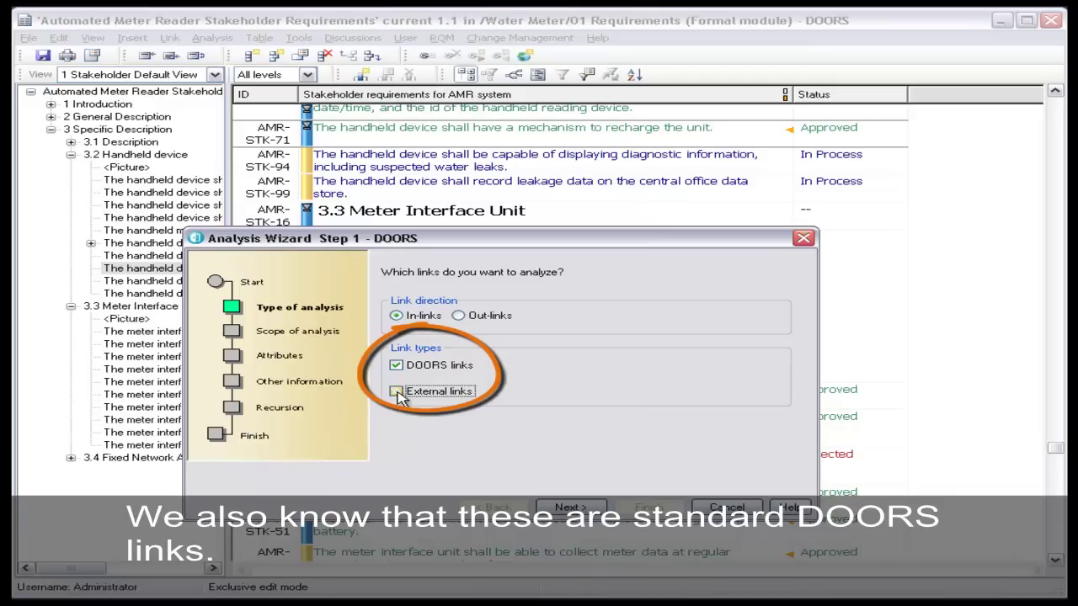
click(571, 508)
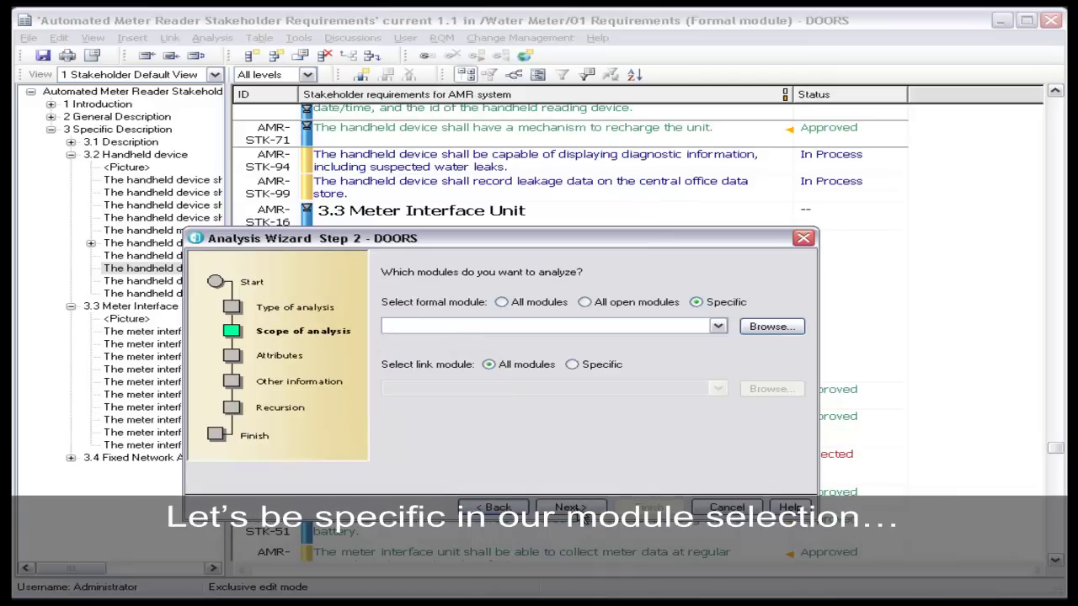
Limit the analysis scope to the Automated Meter Reader System Requirements module in 01 Requirements, keeping all link modules
click(761, 329)
click(345, 346)
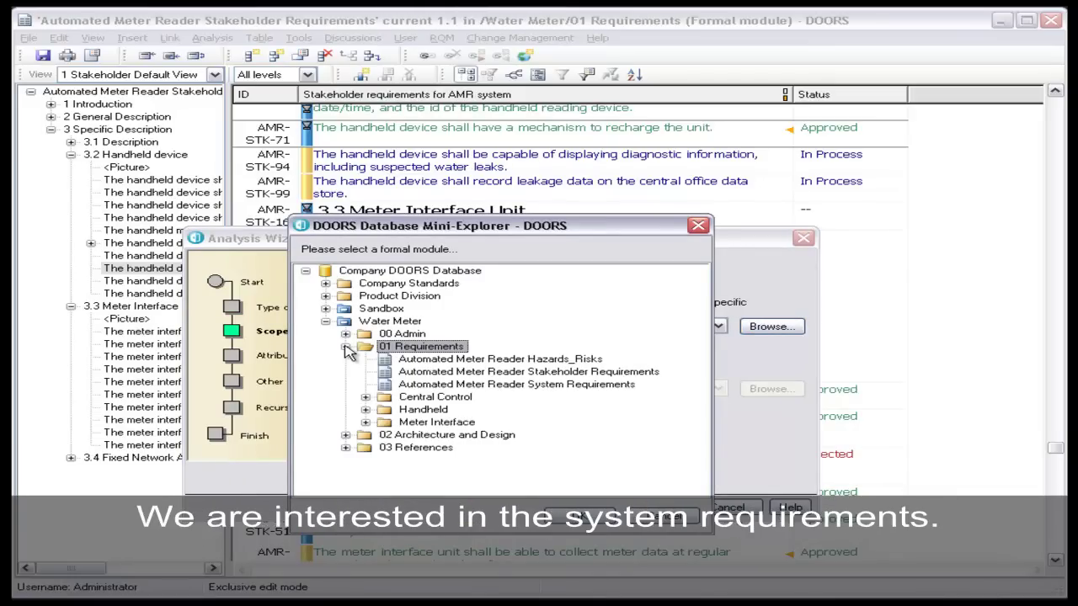
click(470, 386)
click(581, 515)
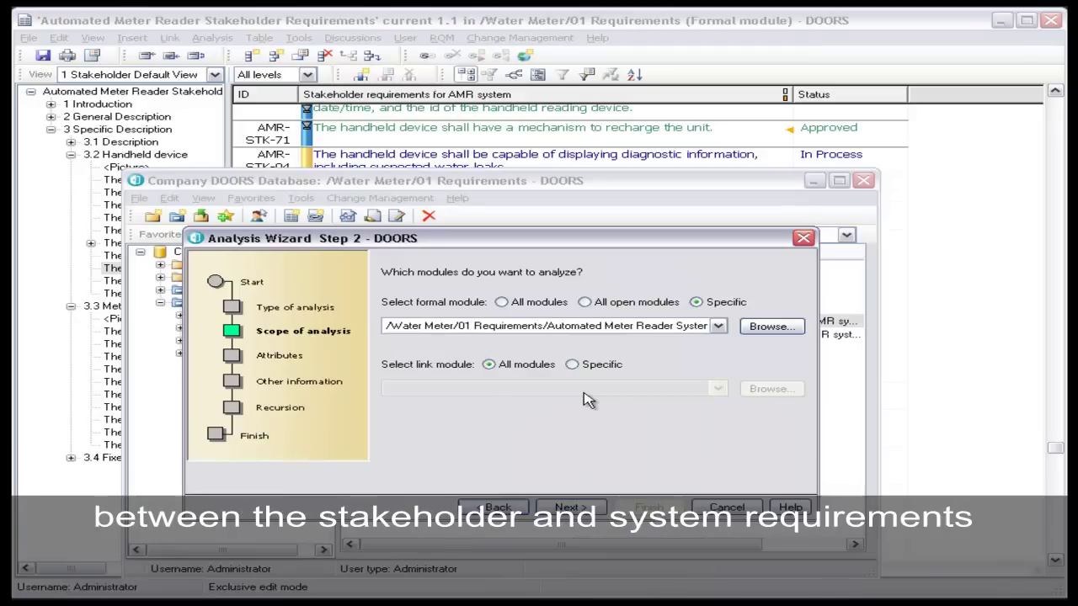
click(576, 507)
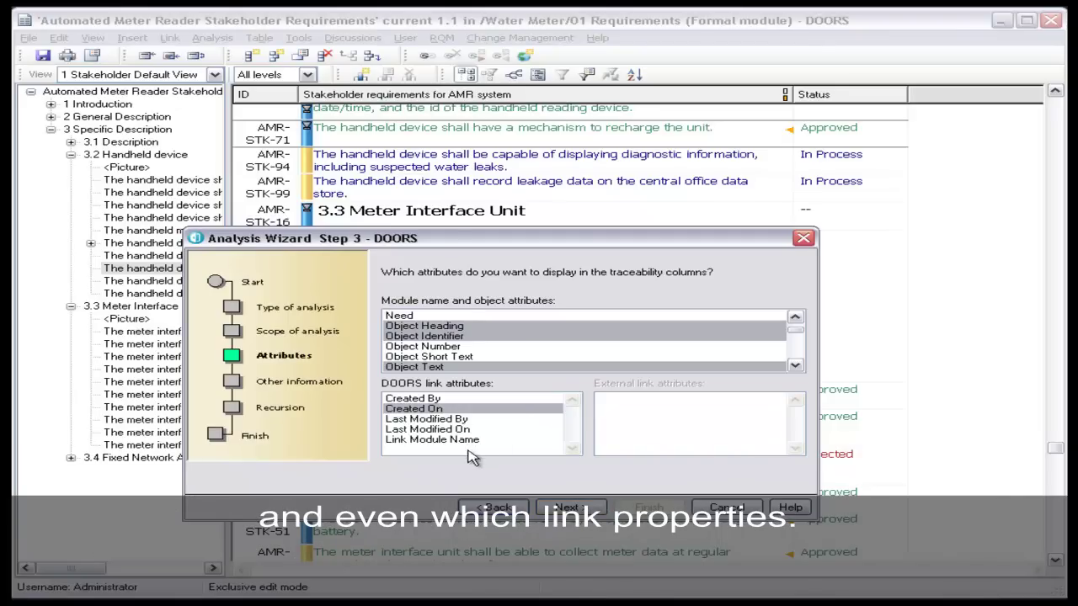
Accept the attributes and finish the analysis wizard with recursive analysis off, one attribute per line and attribute names shown
click(567, 507)
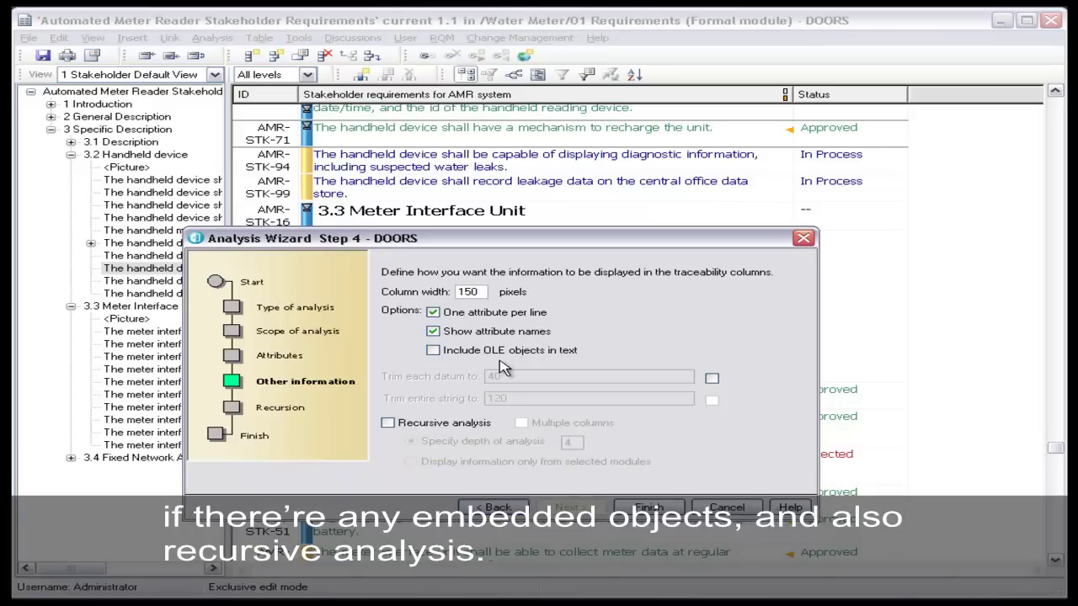
click(388, 424)
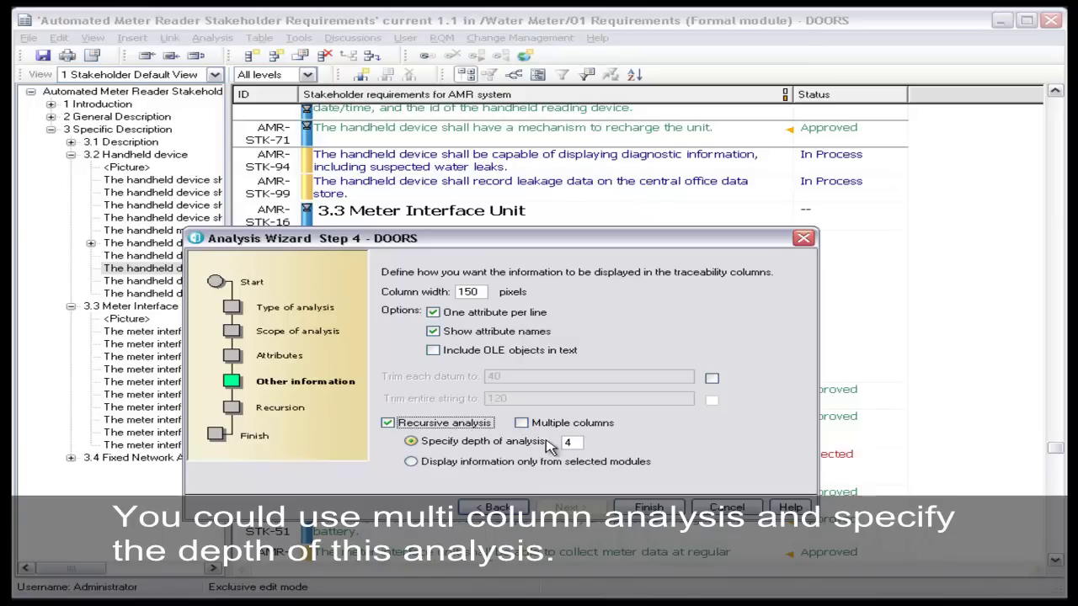
click(388, 422)
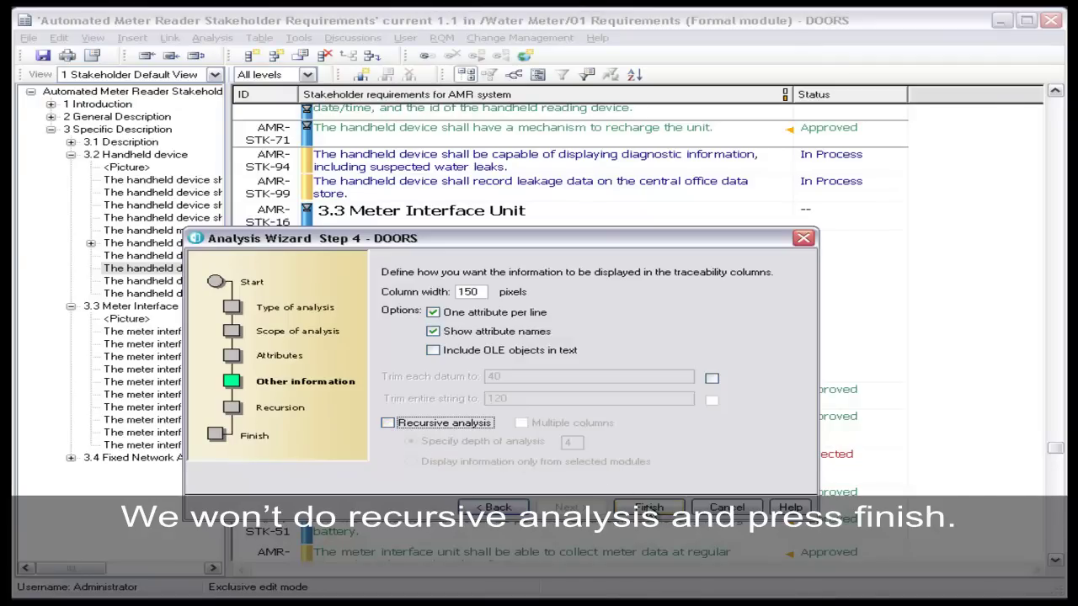
click(647, 507)
Narrow the stakeholder requirements column, widen the In-links column, and examine the system requirement linked to AMR-STK-70
drag(785, 94, 665, 101)
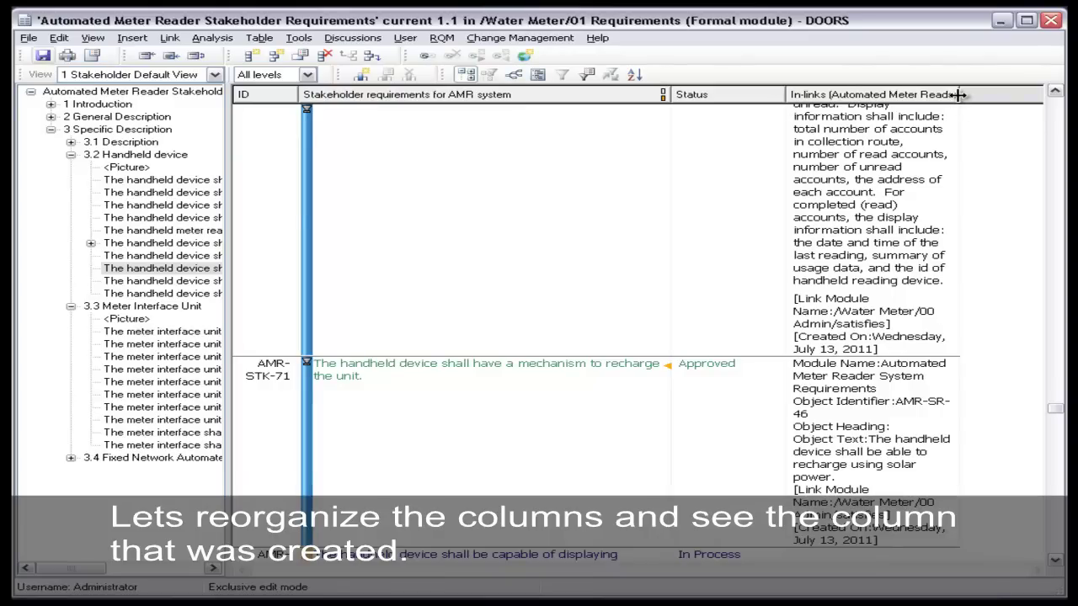
drag(959, 95, 1042, 95)
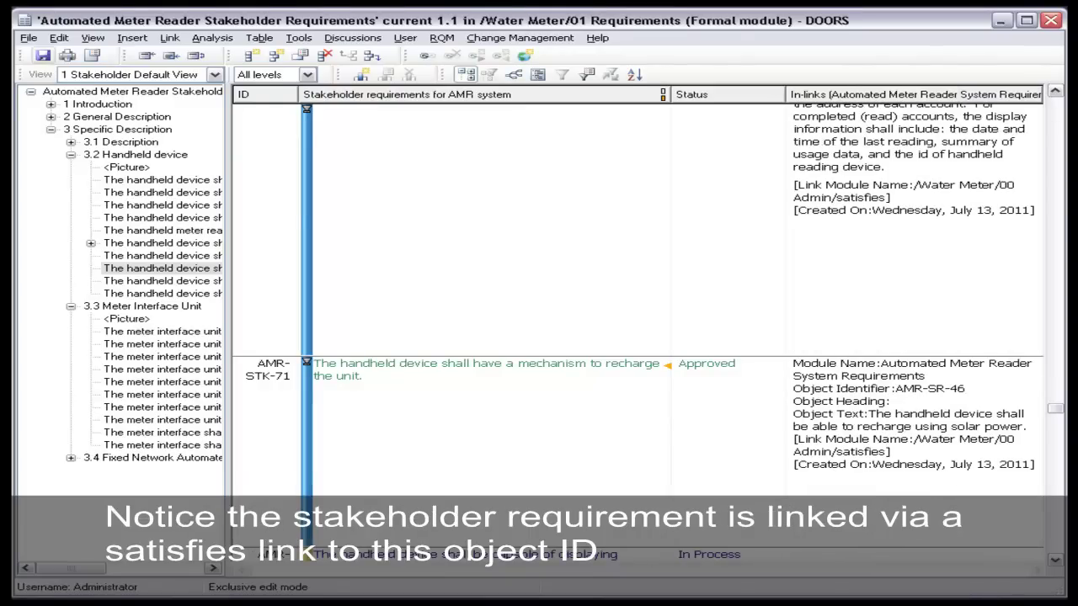
scroll(484, 173, up, 5)
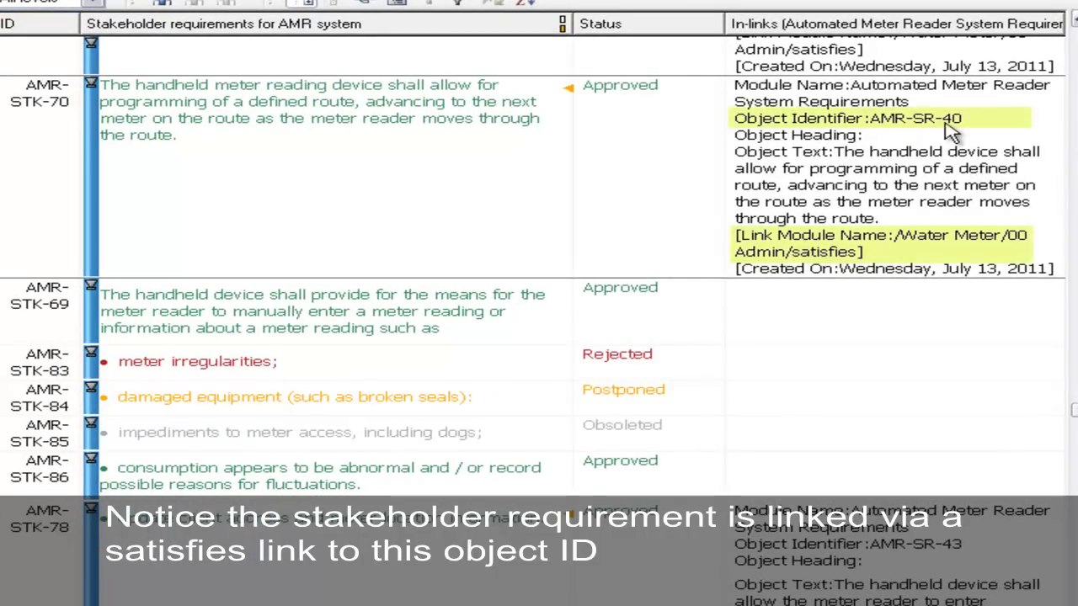
click(819, 311)
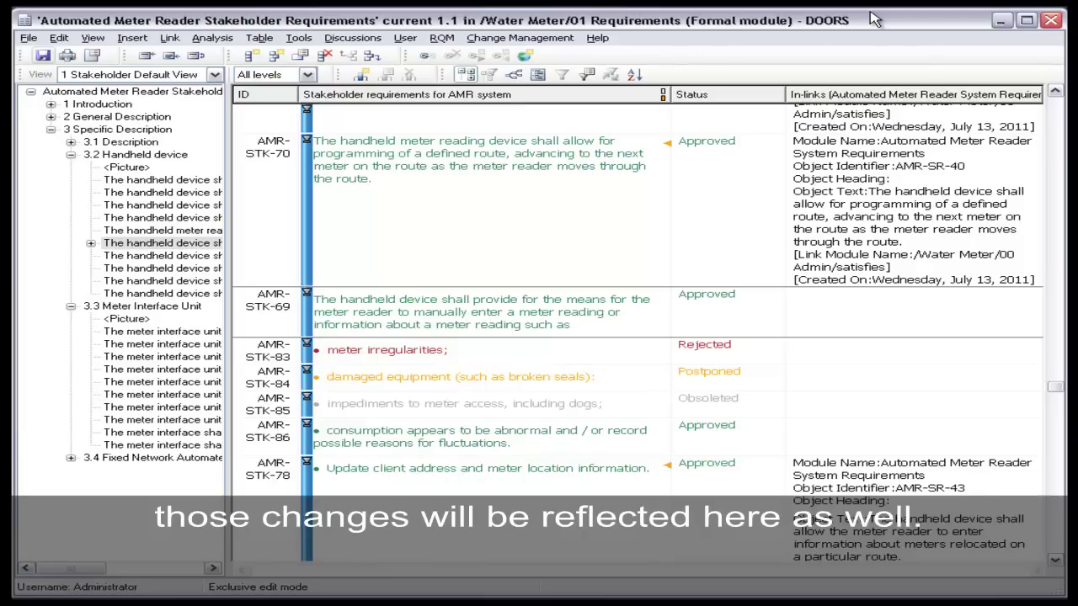
Save the current view as "Impact analysis One Level" without making it the module default
click(92, 38)
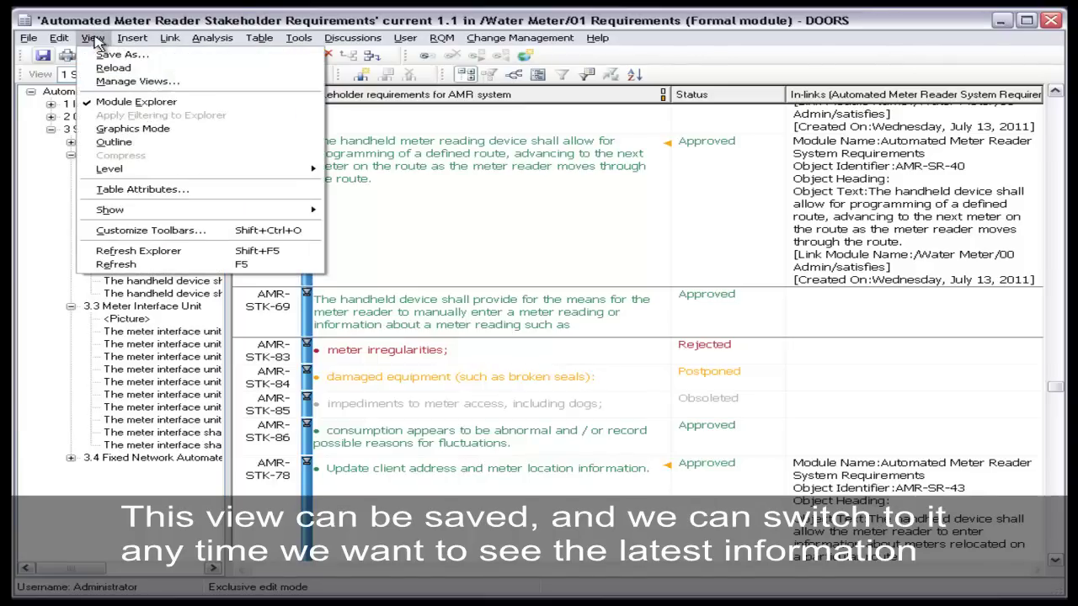
click(107, 56)
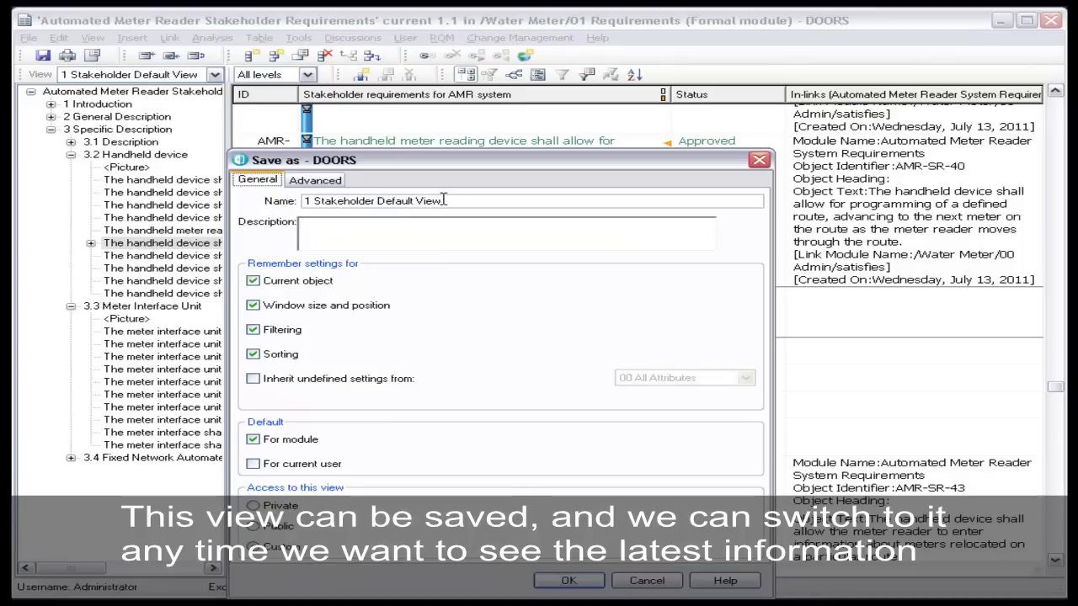
drag(445, 200, 303, 200)
key(BackSpace)
text(Impact analysis 0)
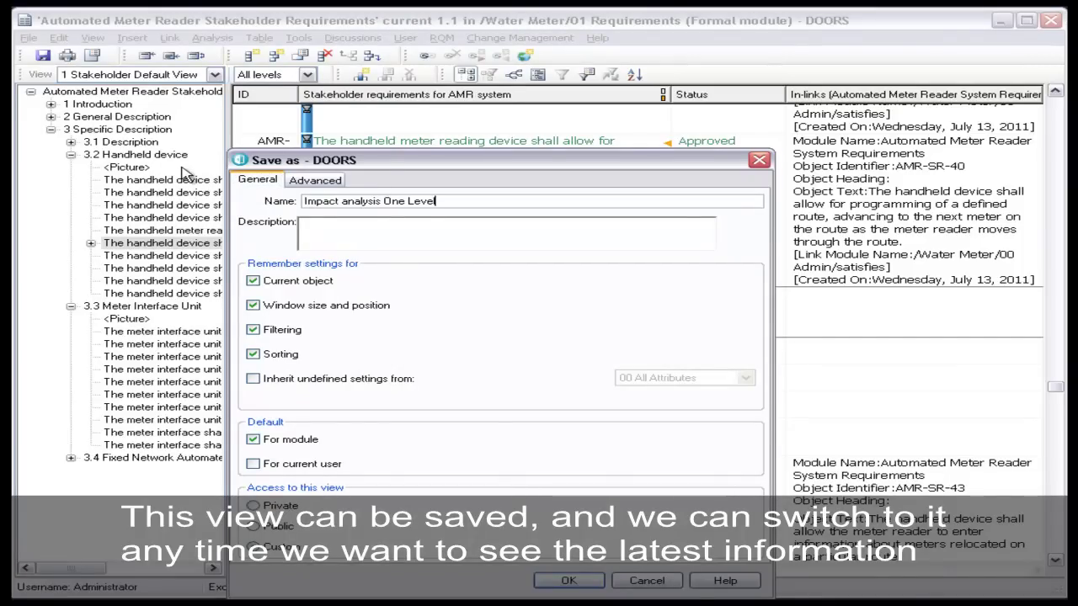
click(253, 439)
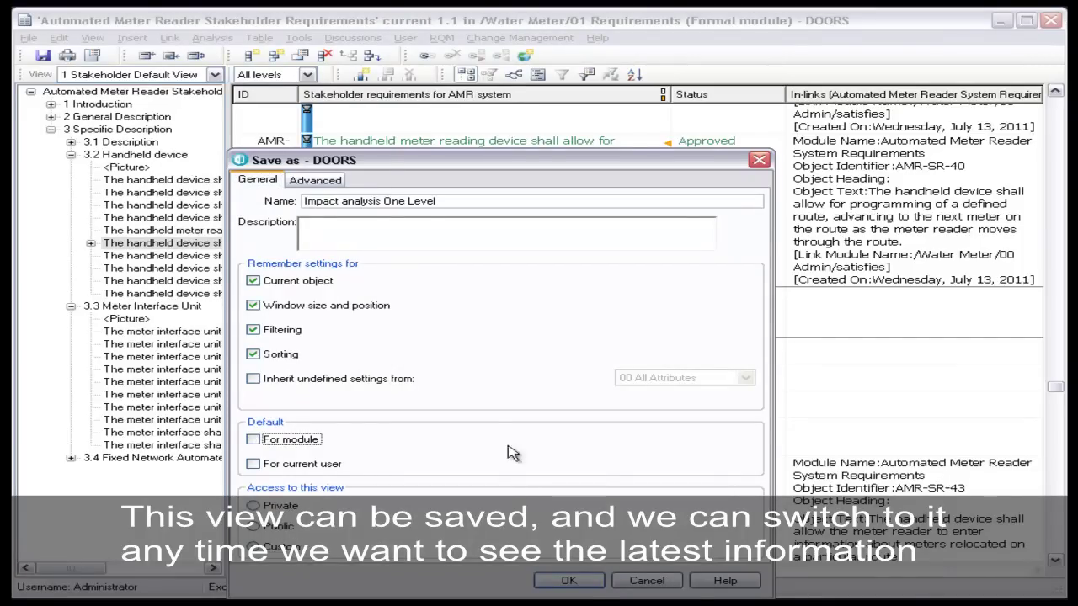
click(569, 581)
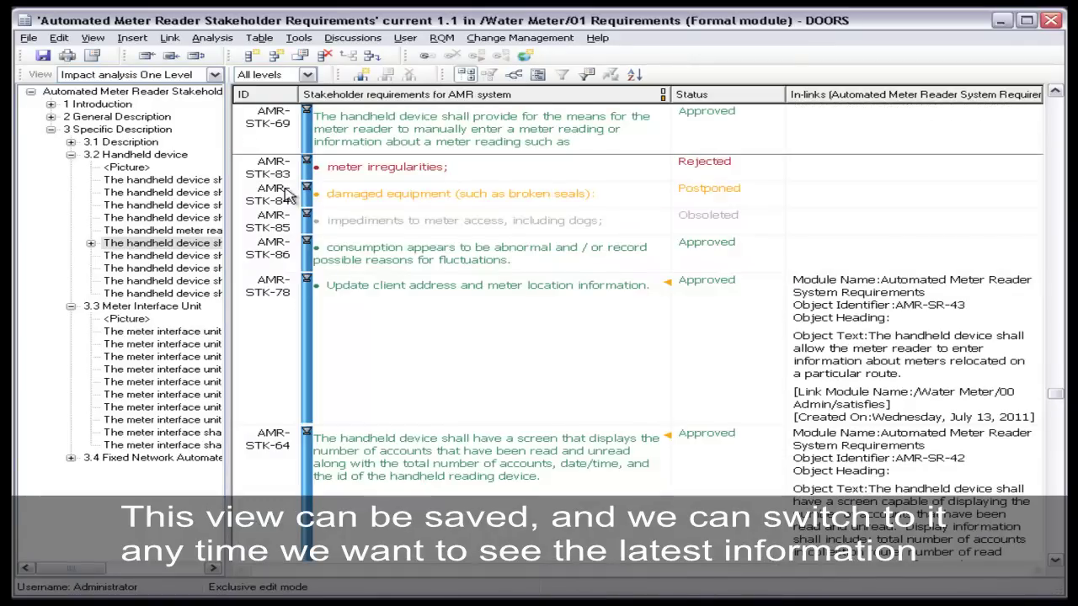
Display the 5 Multi Column Trace View, and switch the module to Link View
click(213, 74)
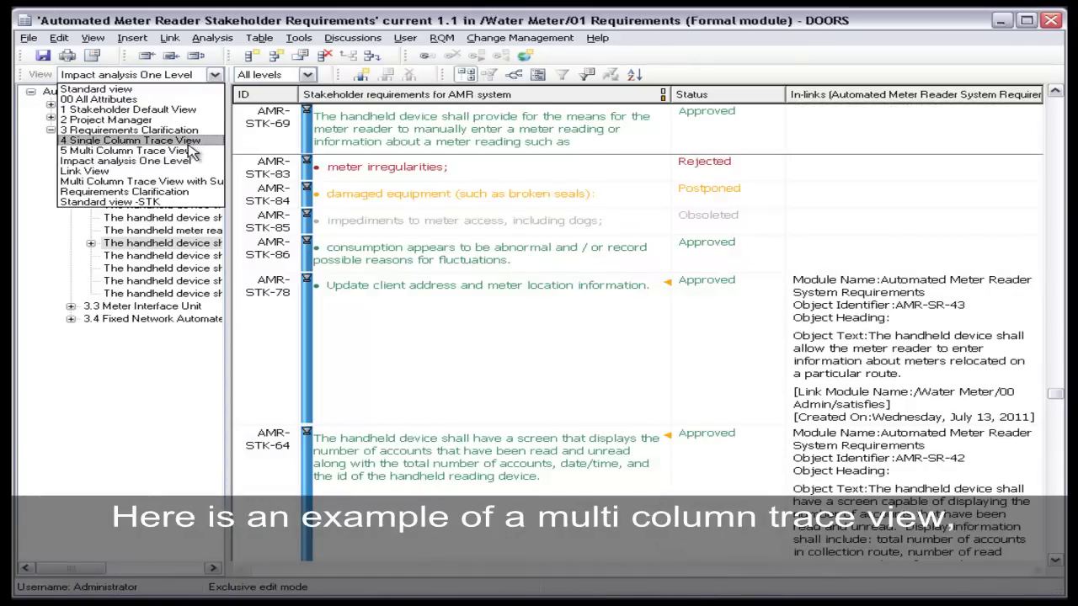
click(126, 150)
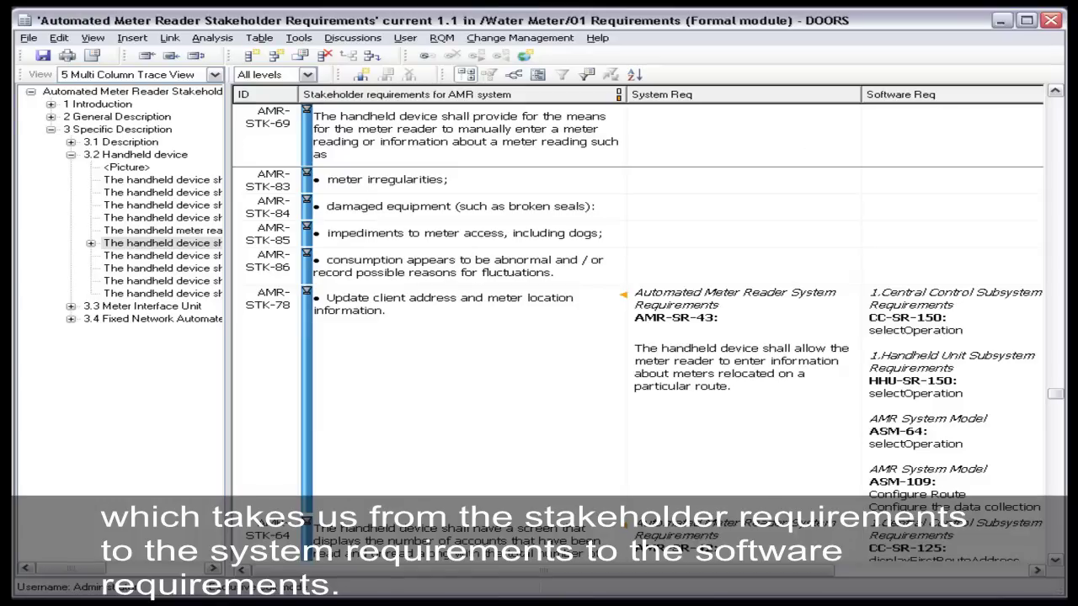
click(215, 75)
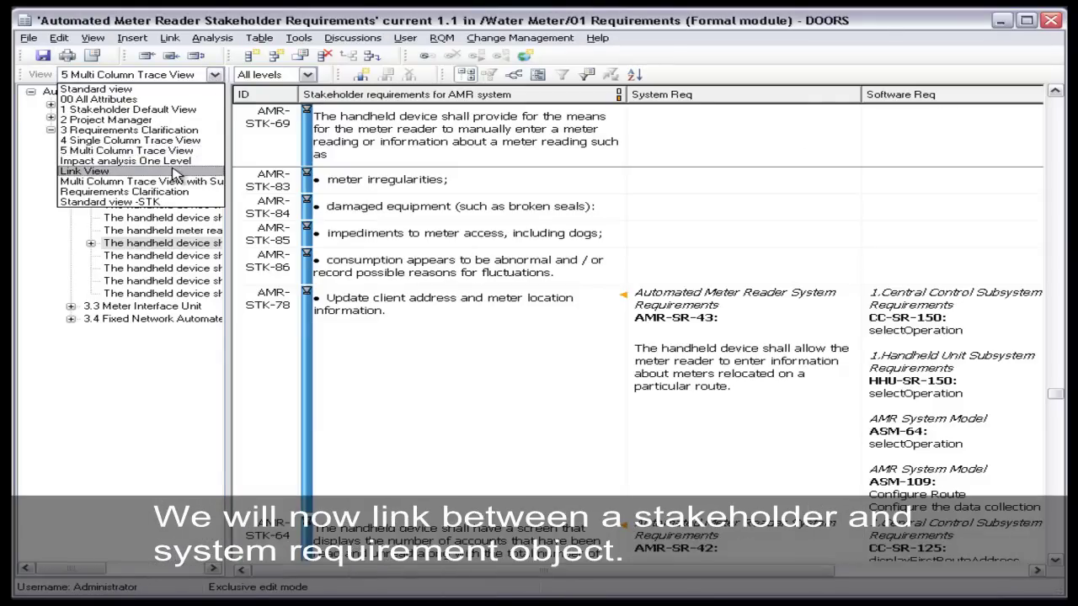
click(175, 171)
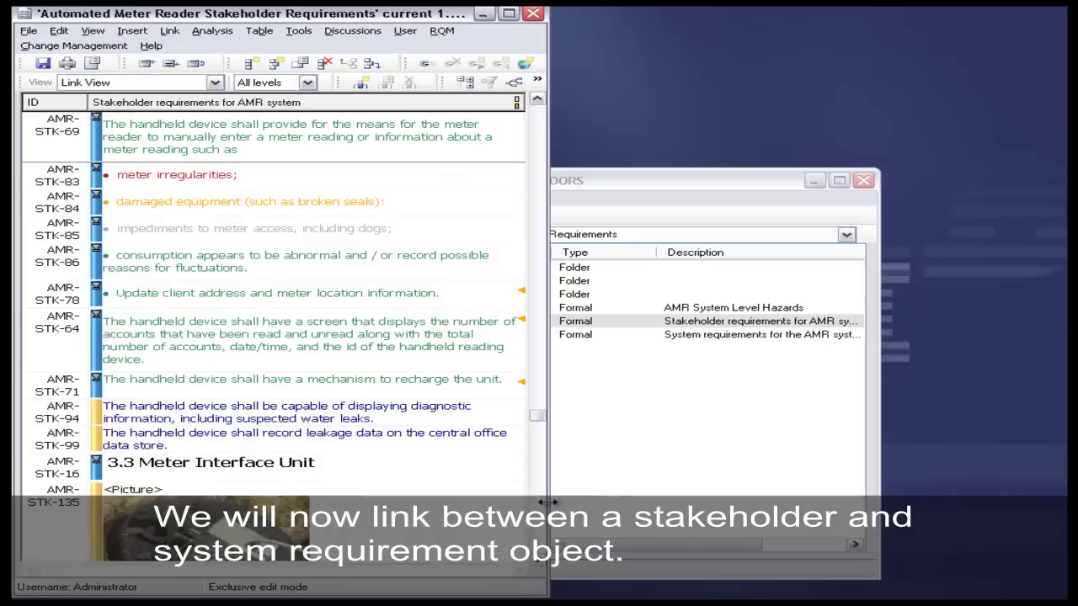
Follow the in-link of AMR-STK-95 to system requirement 68, and create a link from AMR-SR-104 to AMR-STK-95
scroll(497, 497, down, 8)
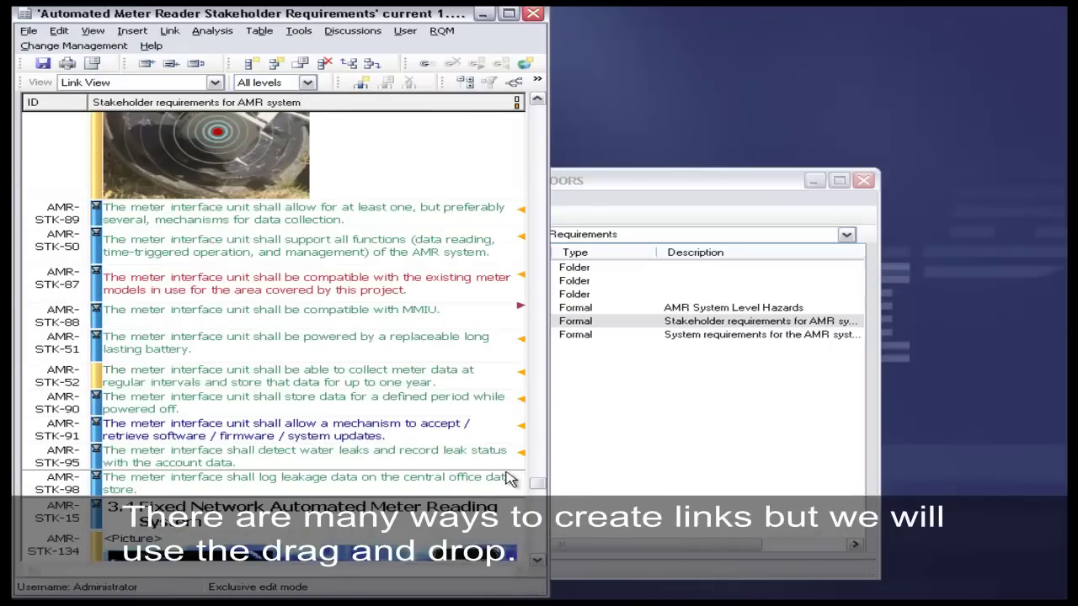
right_click(523, 460)
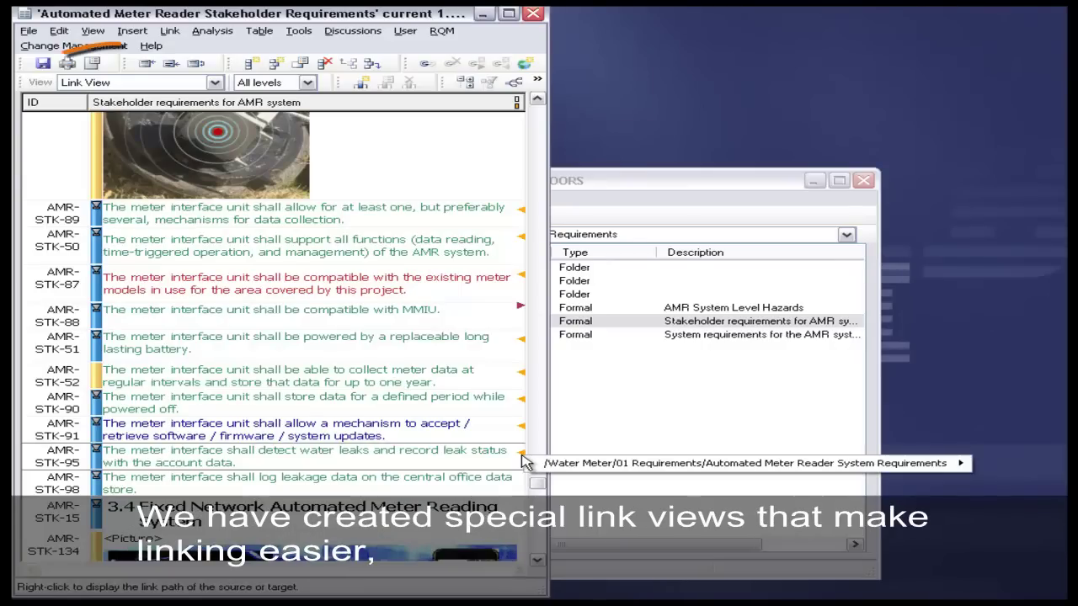
mouse_move(556, 465)
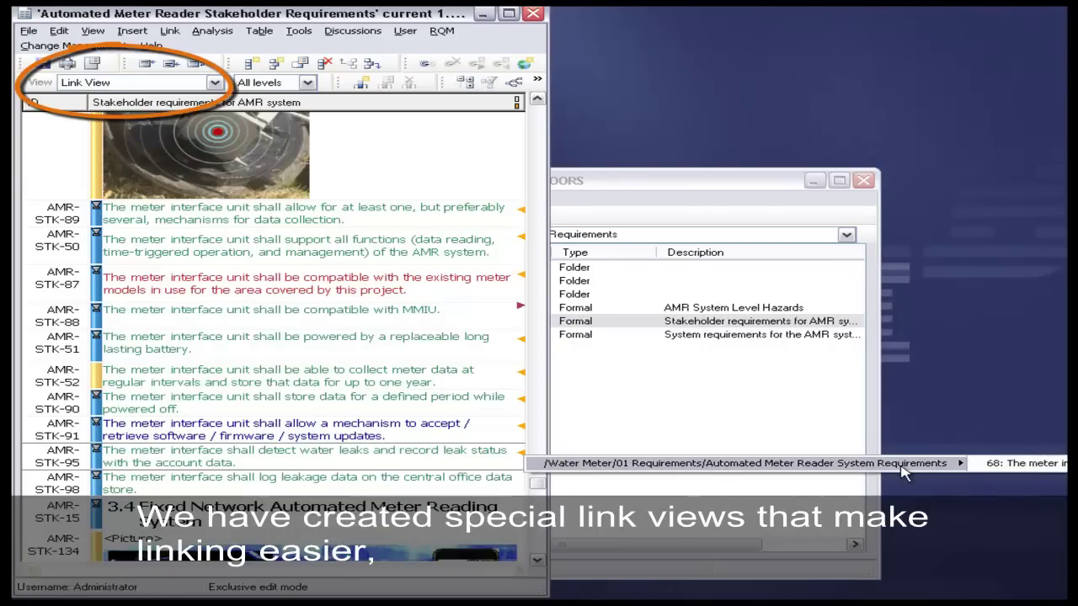
click(1034, 469)
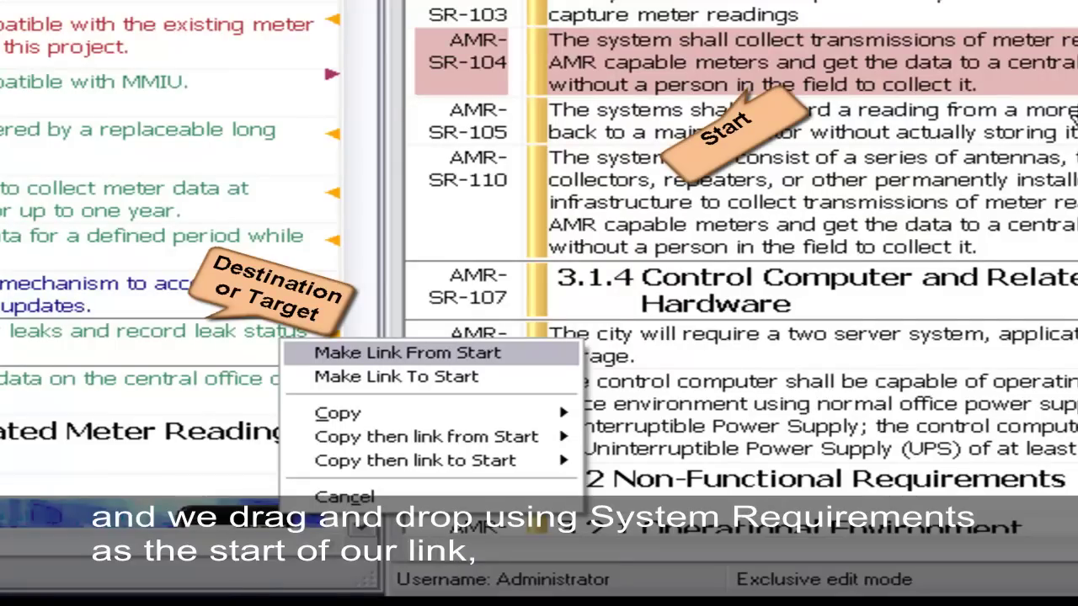
key(Return)
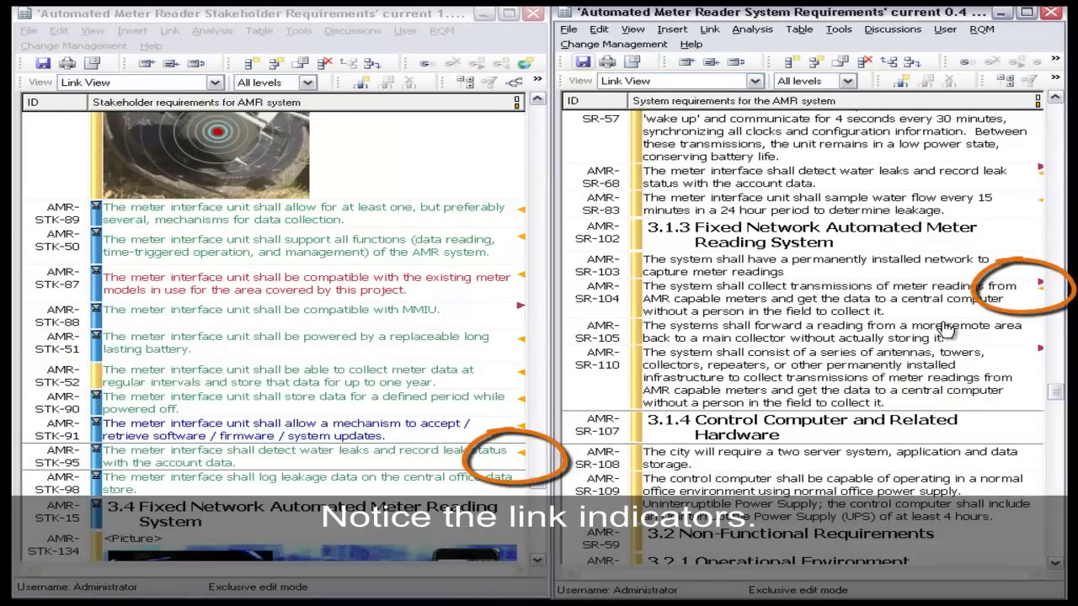
Try to create a link from stakeholder requirement AMR-STK-51 to system requirement AMR-SR-97
scroll(1058, 562, down, 9)
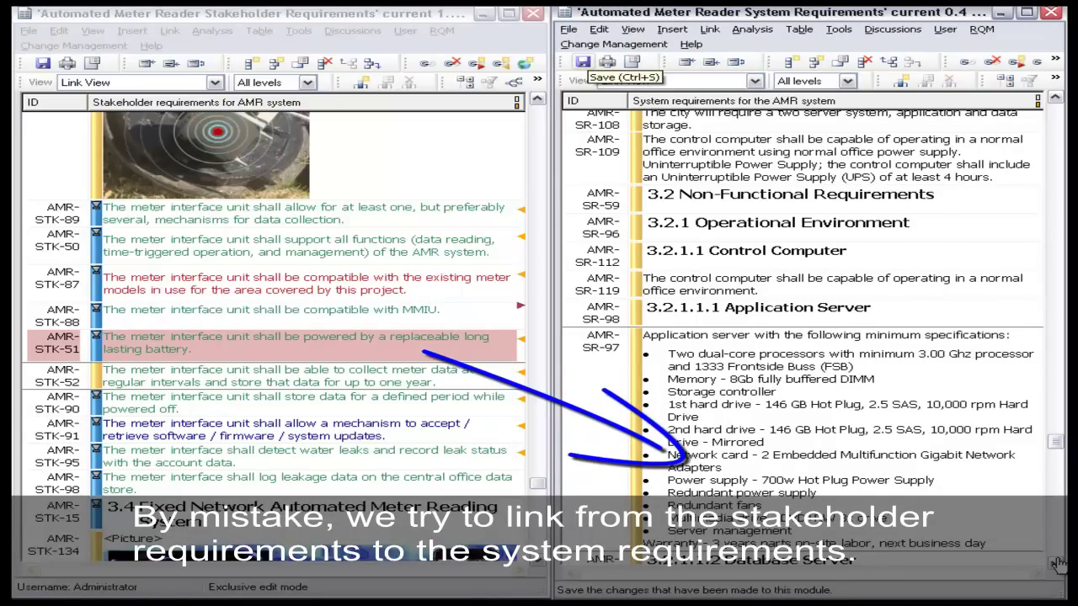
right_click(1058, 562)
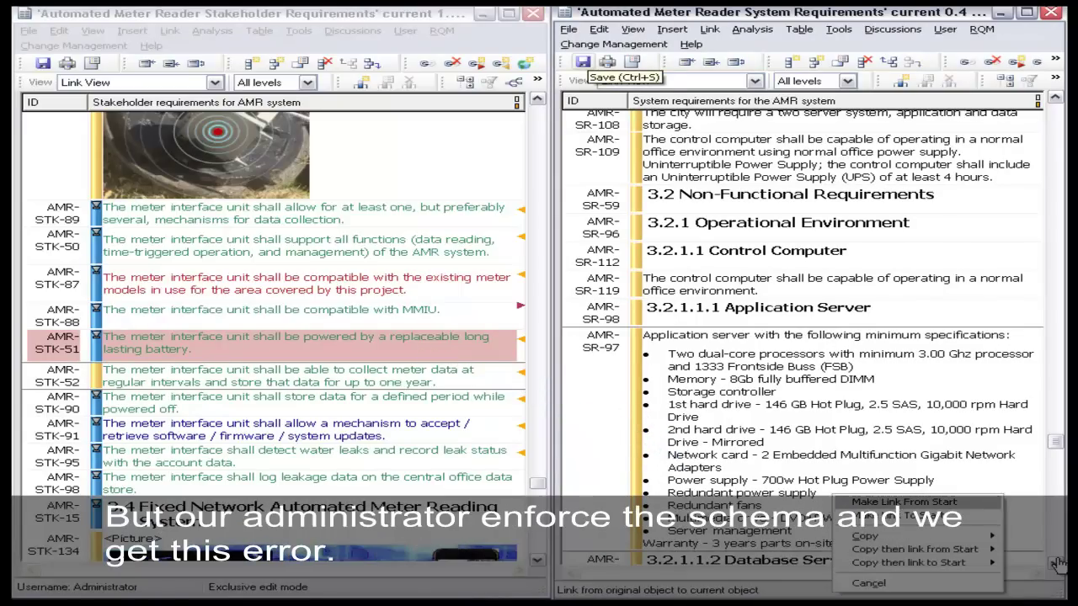
key(Return)
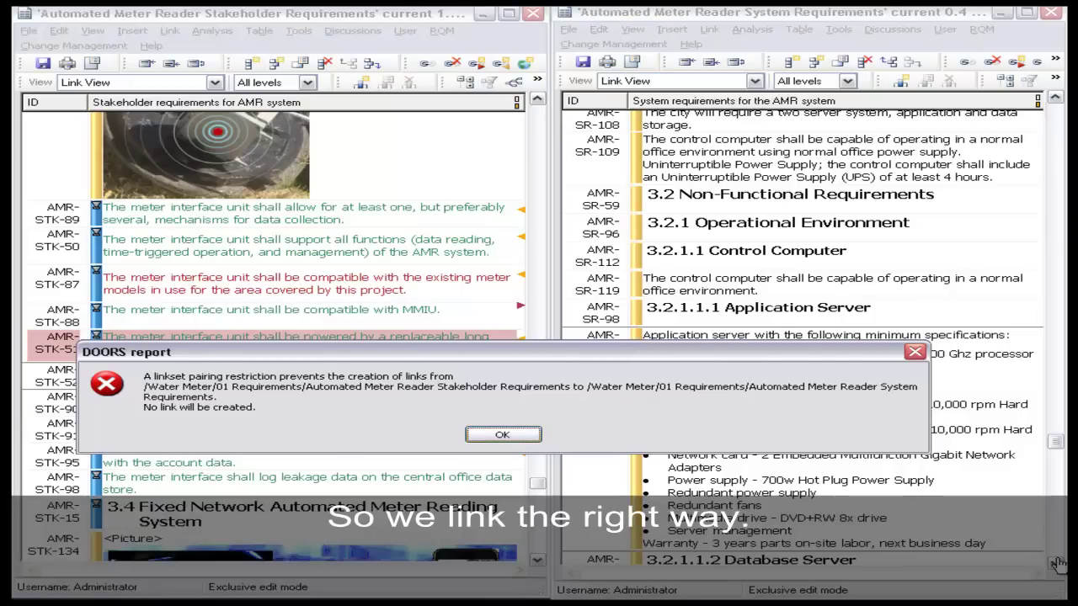
key(Return)
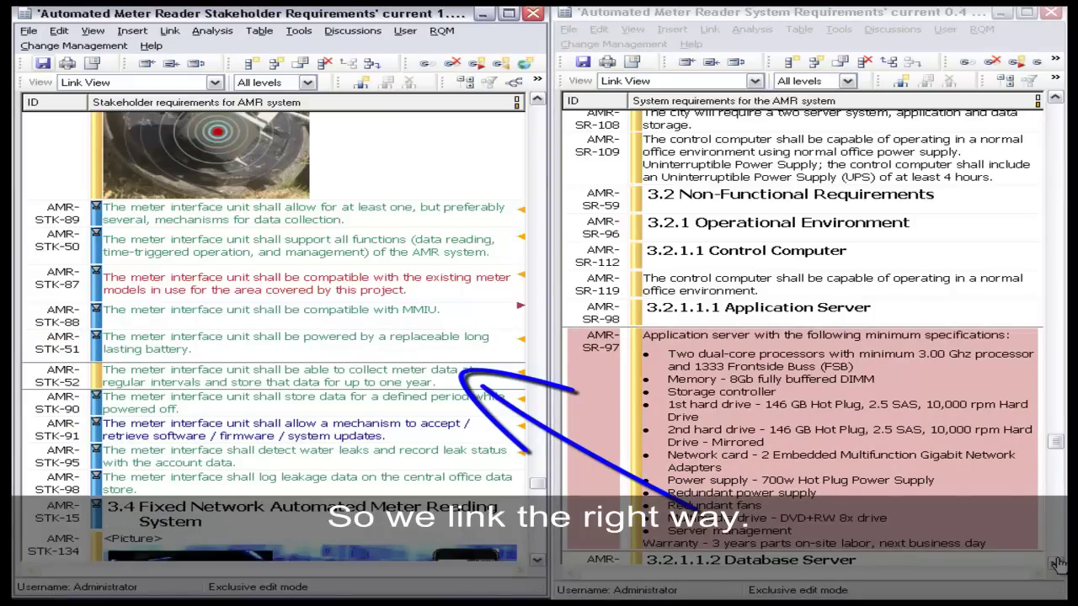
Create a link from system requirement AMR-SR-97 to stakeholder requirement AMR-STK-52
right_click(477, 374)
key(Down)
key(Down)
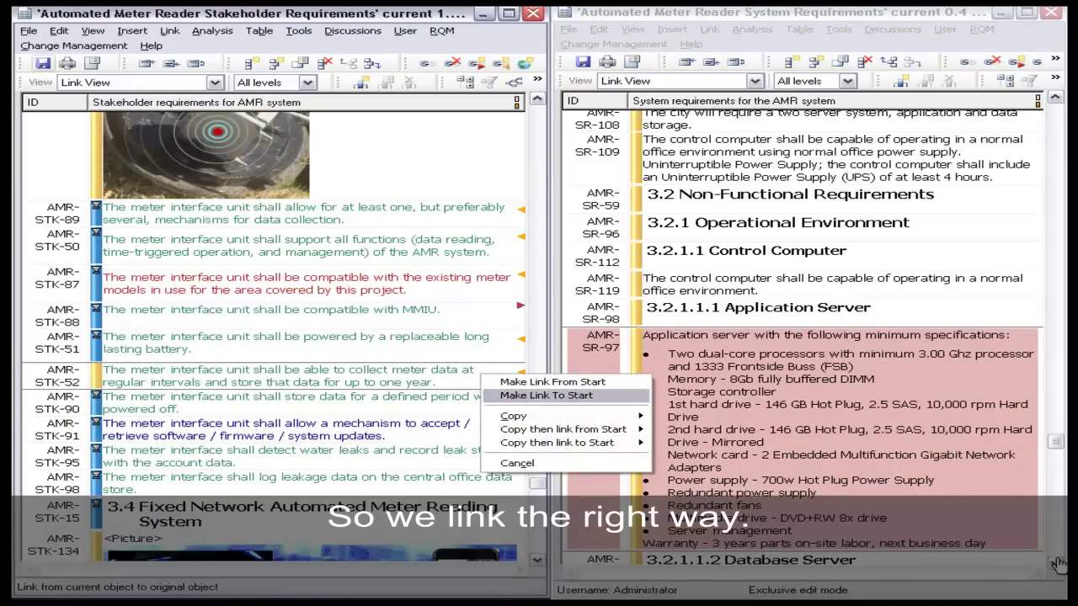
key(Up)
key(Return)
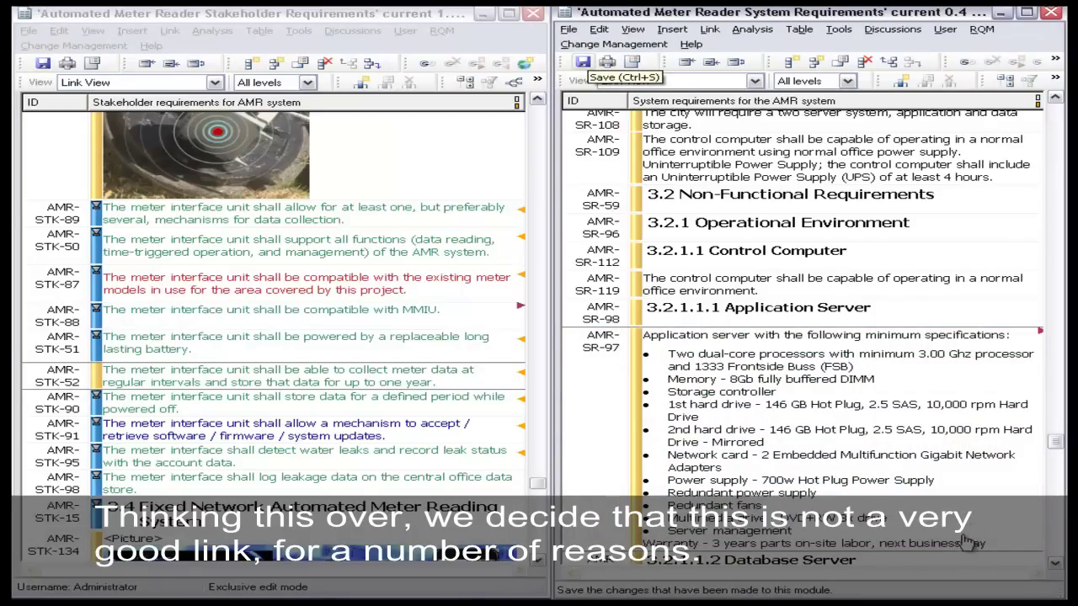
Open the link properties of AMR-STK-52 and follow its in-link from system requirement 97
key(alt+Tab)
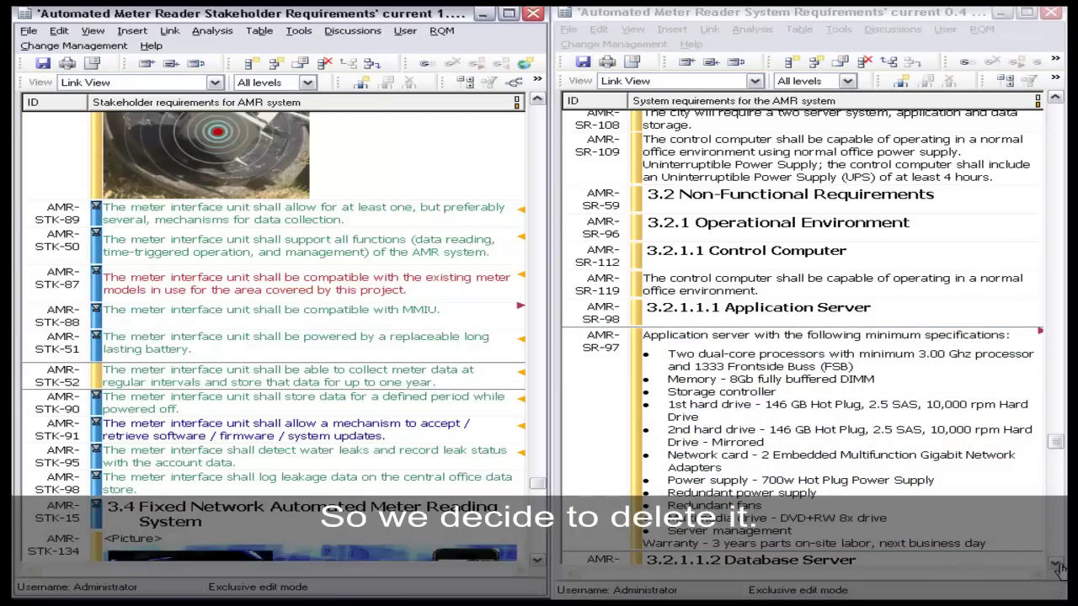
key(alt+l)
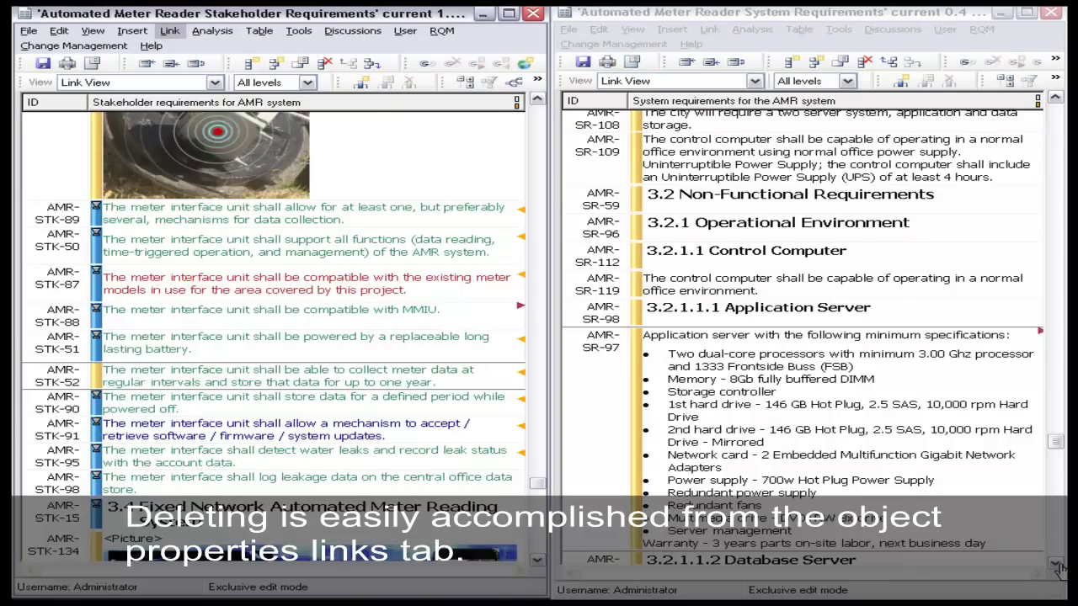
key(Down)
key(Down)
key(Down)
key(Return)
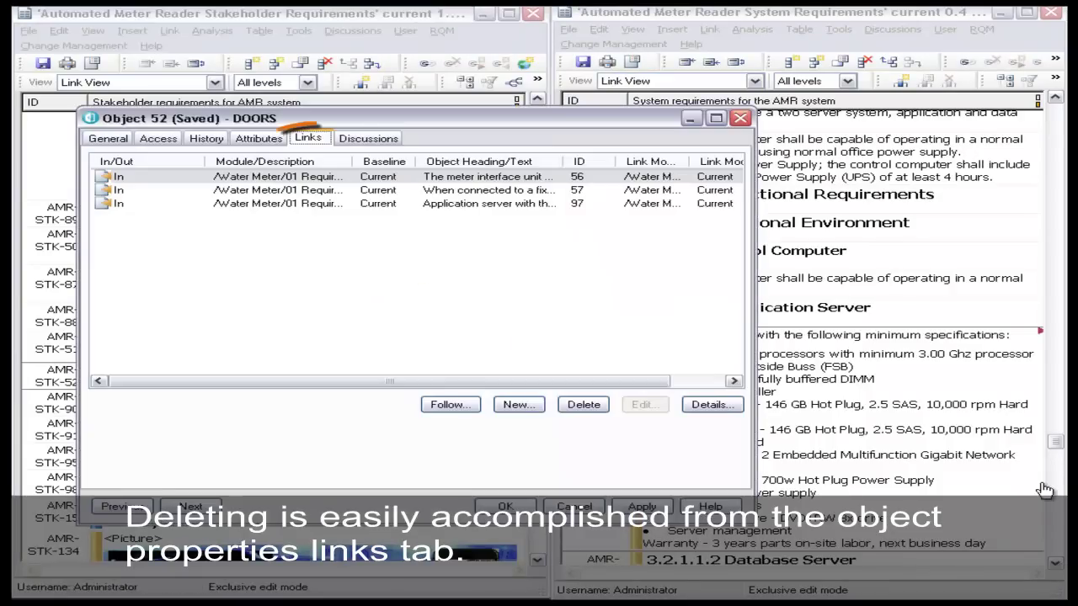
key(Down)
key(Down)
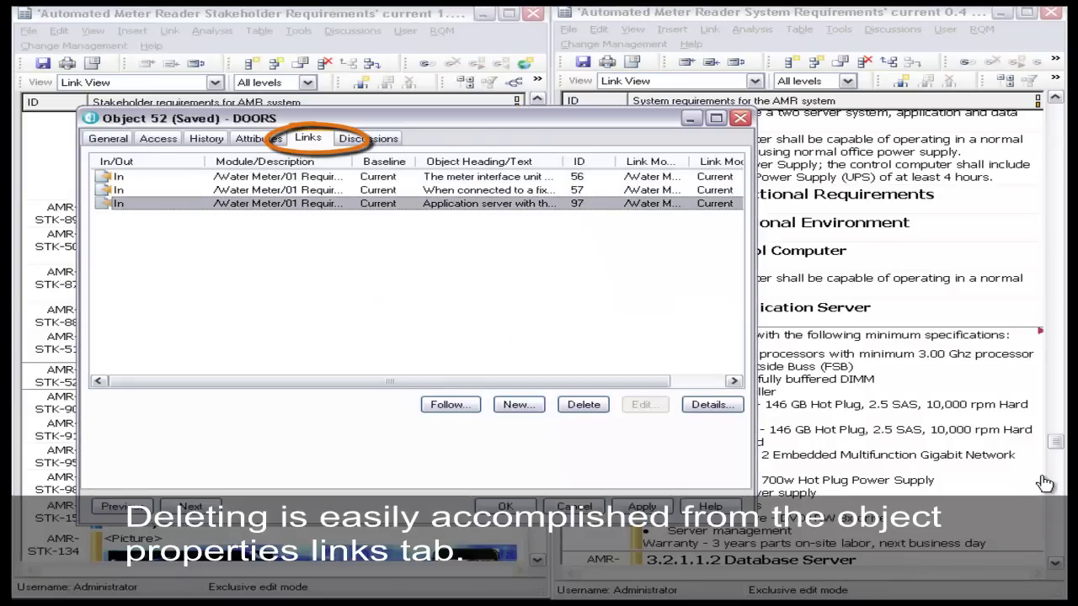
key(Tab)
key(Return)
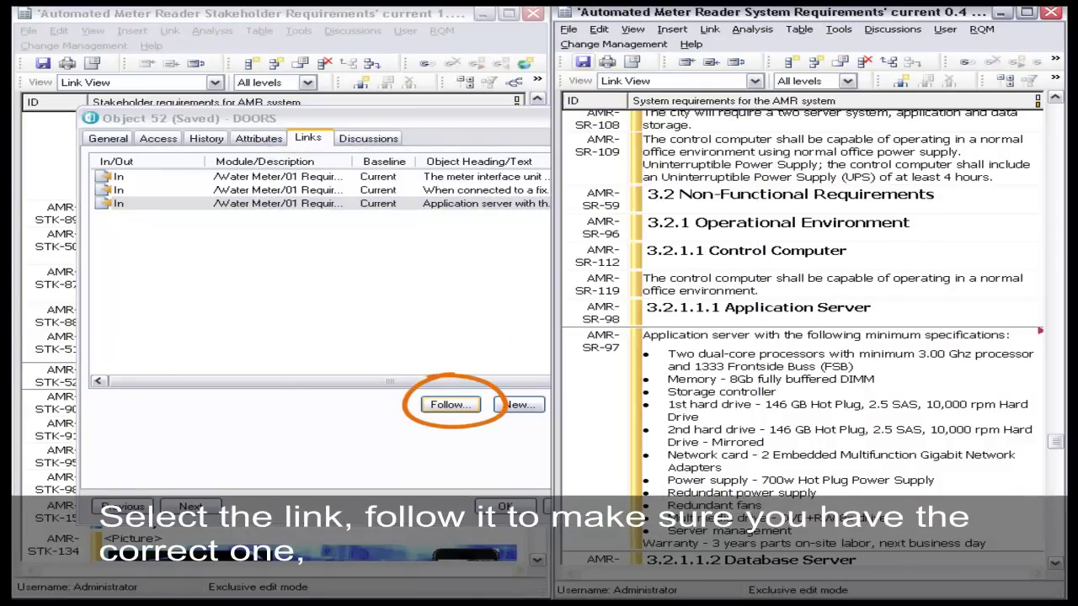
Delete the in-link from system requirement 97 in the properties of AMR-STK-52
key(alt+Tab)
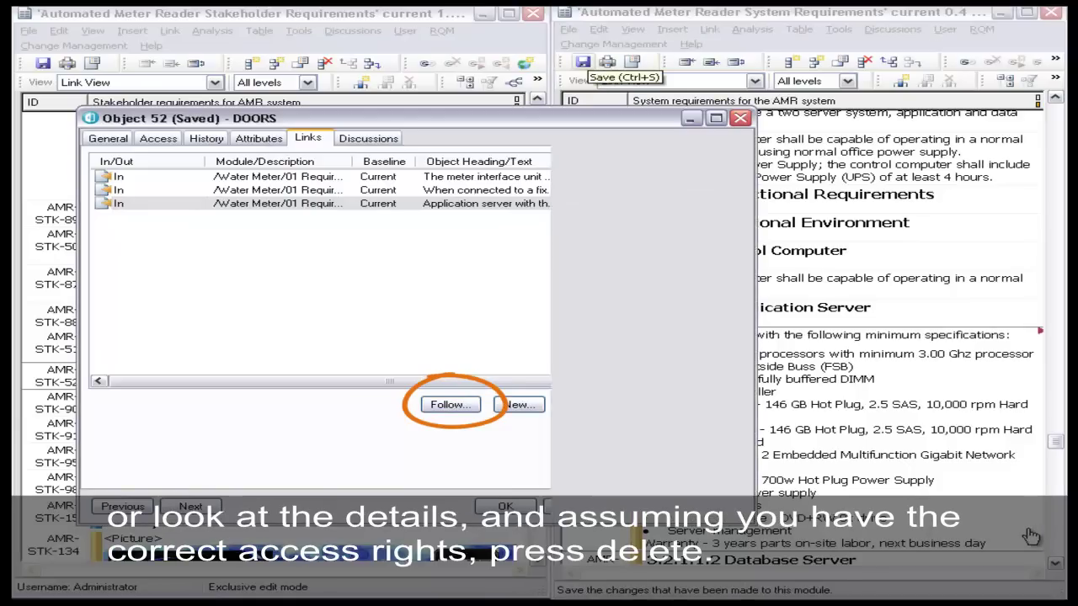
key(Tab)
key(Return)
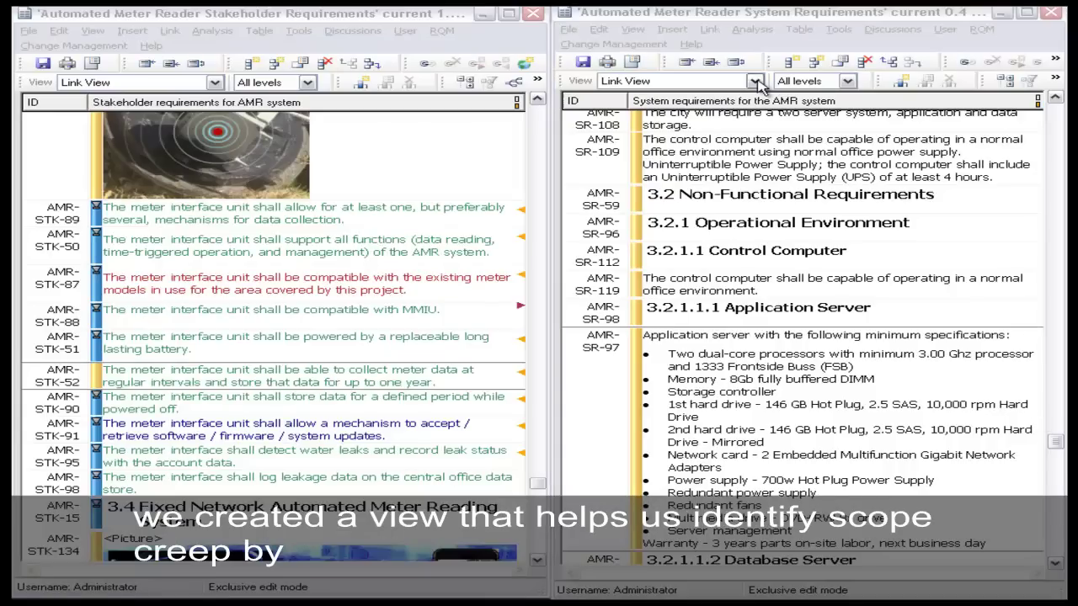
Display the system requirements in the 5 Upstream and Downstream View with a narrower main column and without the Downstream to Software column
click(754, 81)
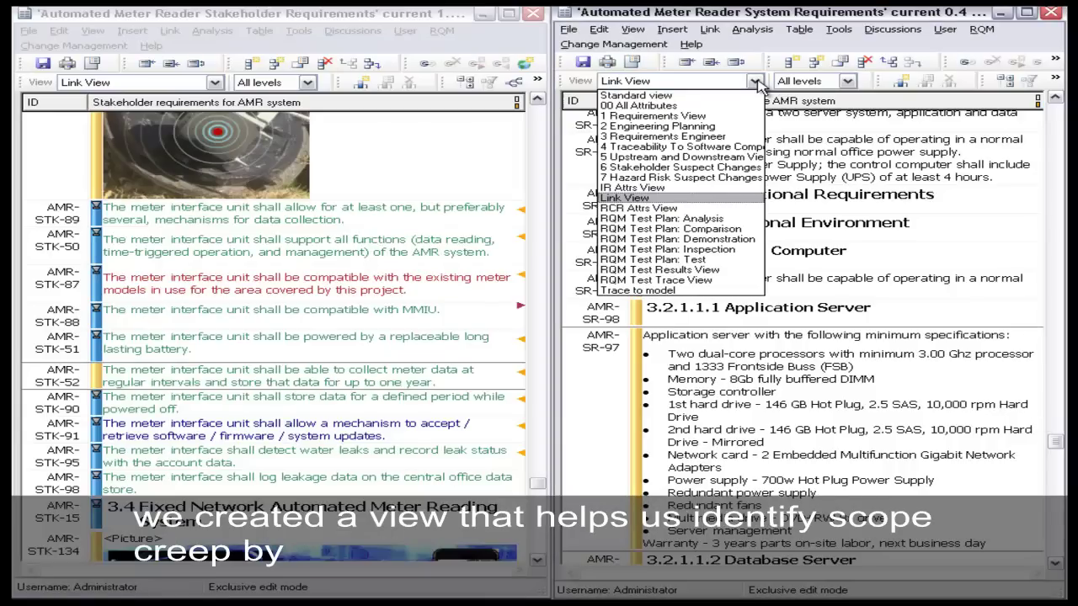
click(724, 159)
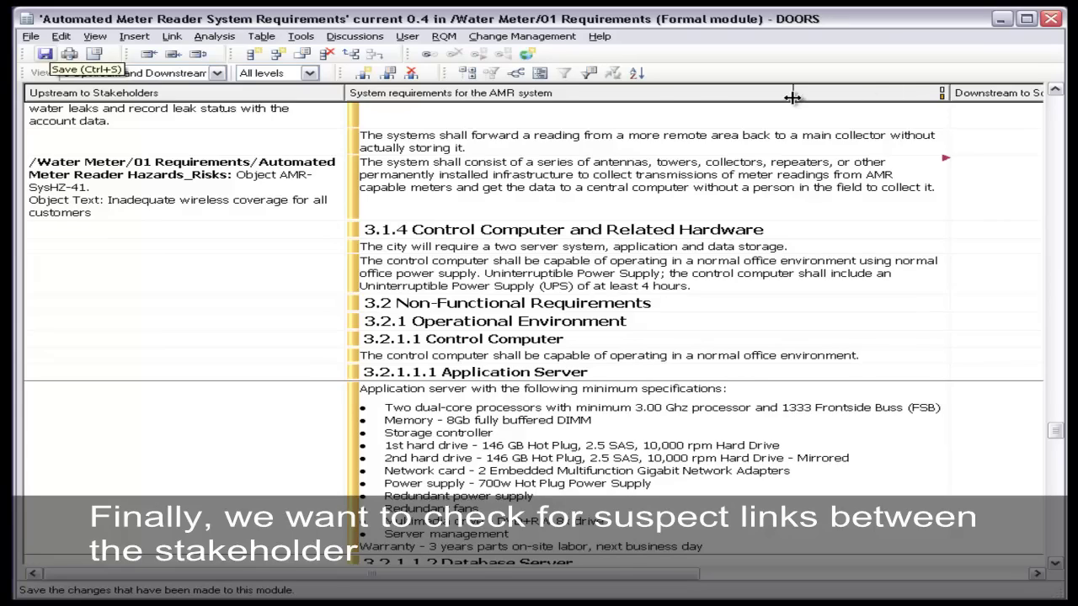
drag(792, 98, 788, 98)
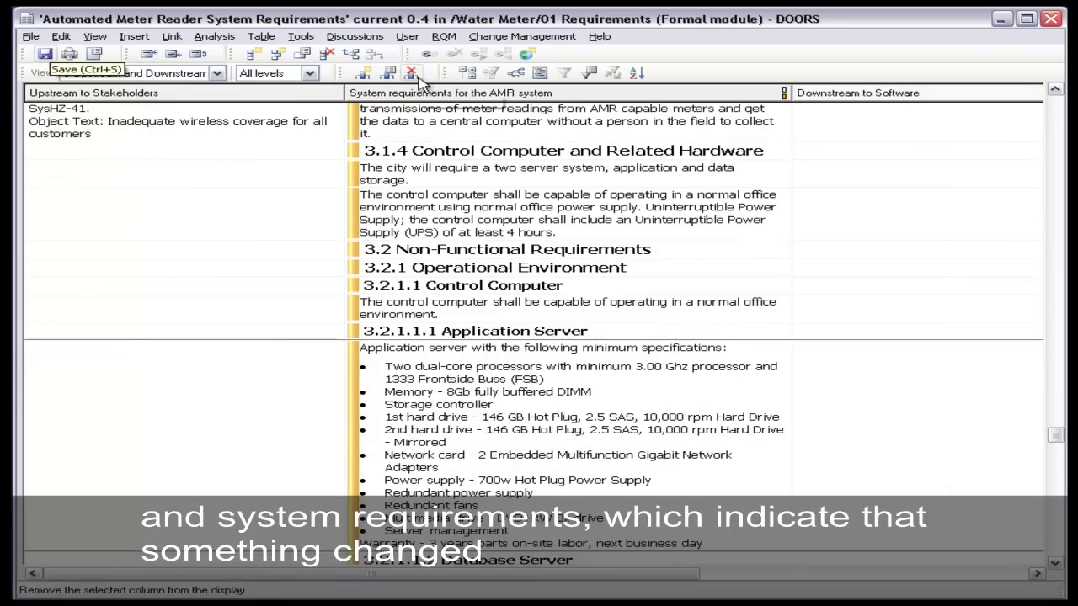
click(412, 74)
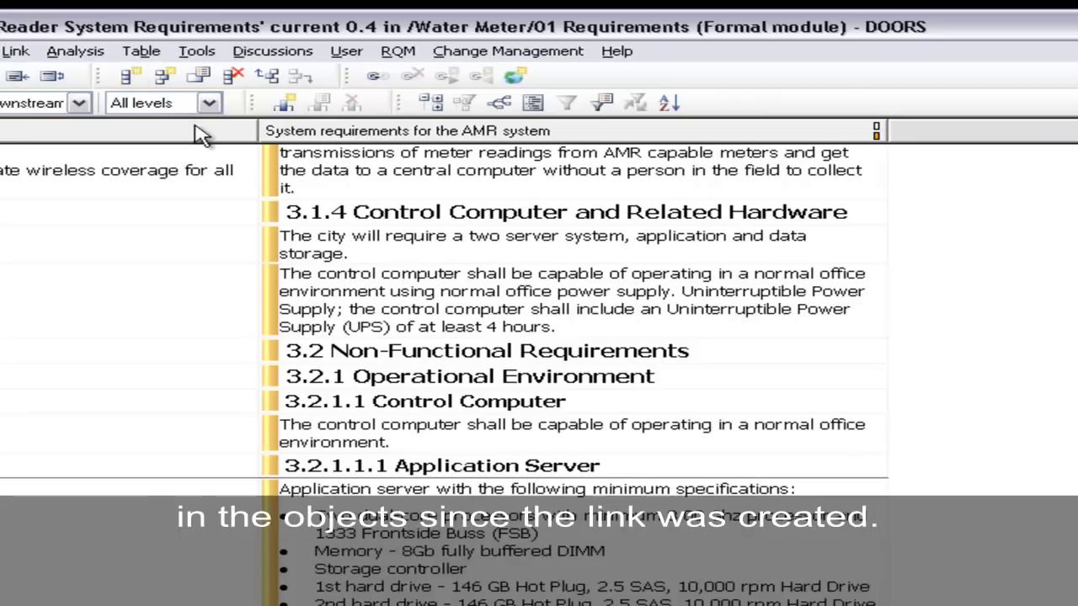
Display suspect link indicators for out-links to open modules only
click(83, 60)
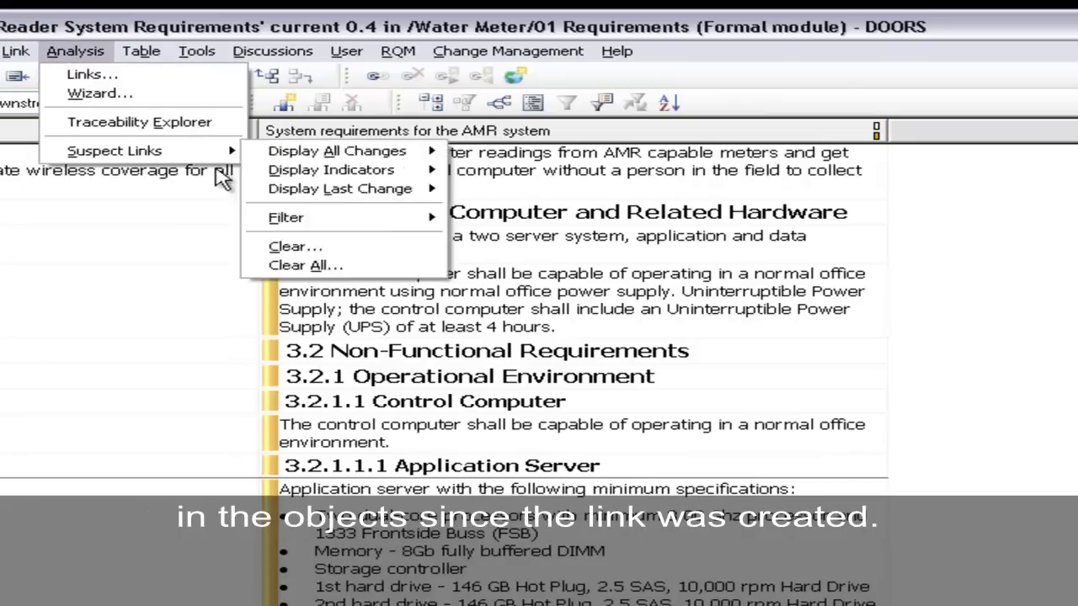
mouse_move(215, 156)
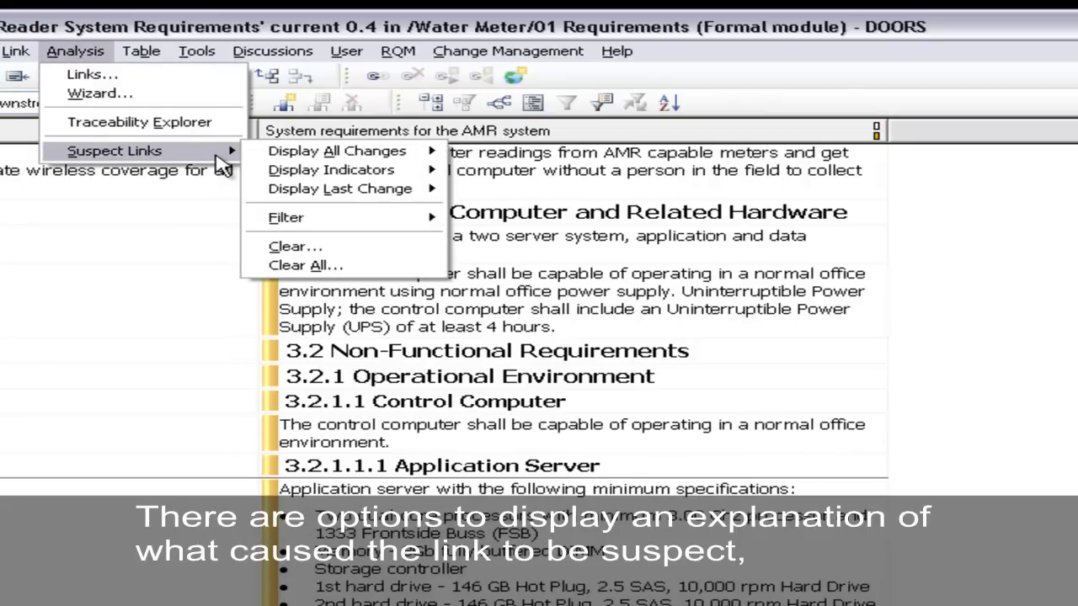
mouse_move(342, 177)
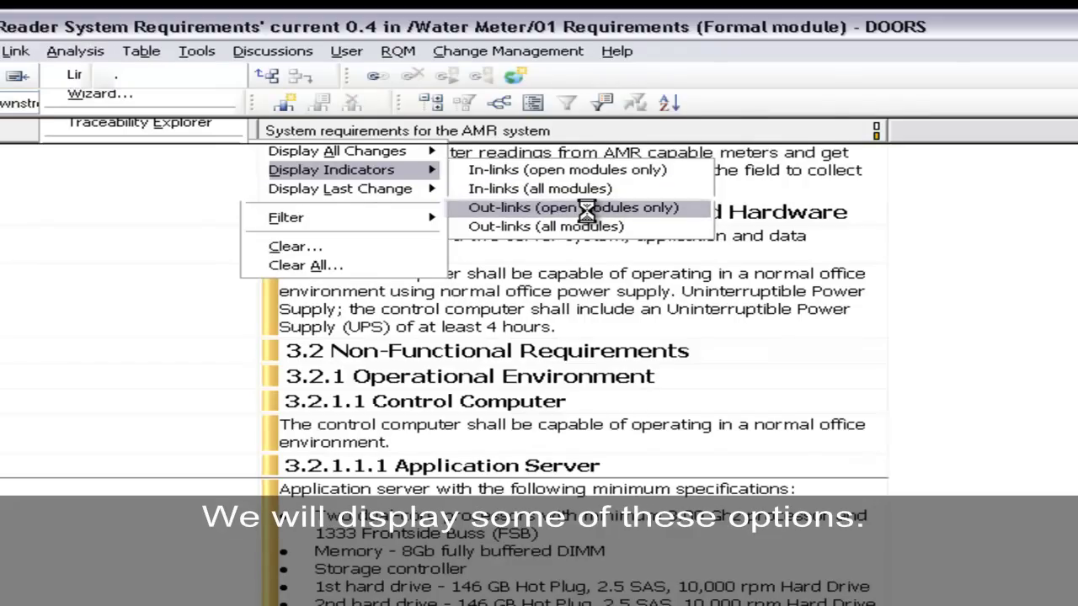
click(594, 217)
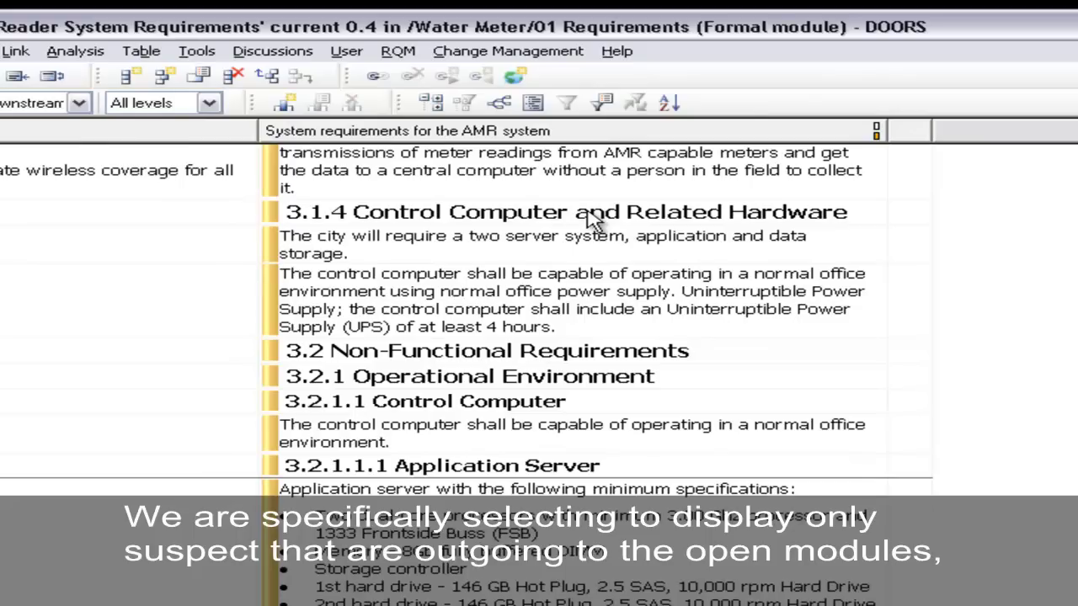
Display the last change for suspect out-links to open modules only
click(87, 57)
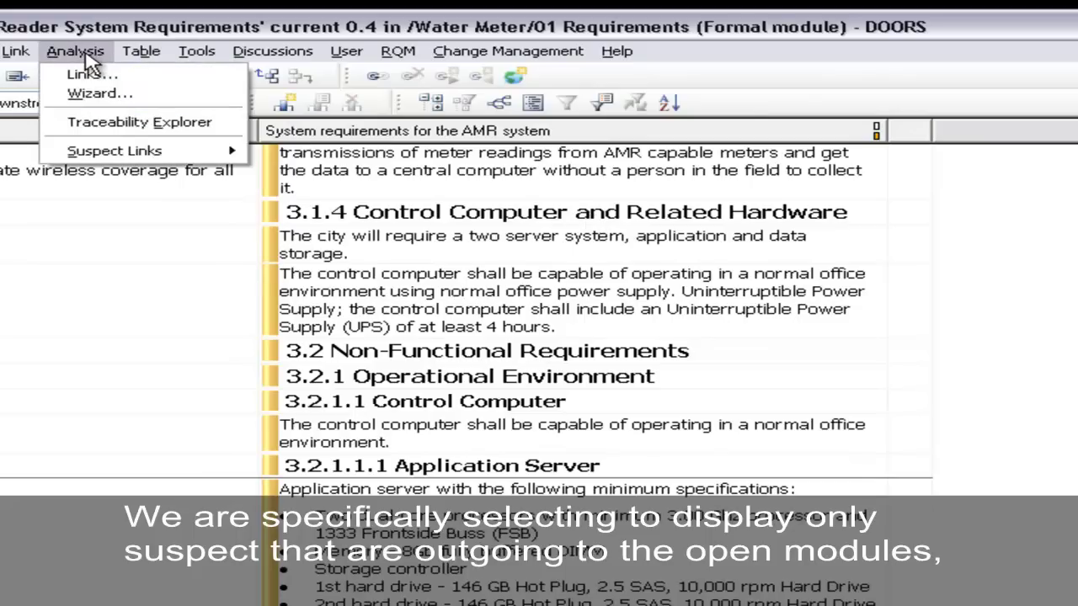
mouse_move(177, 152)
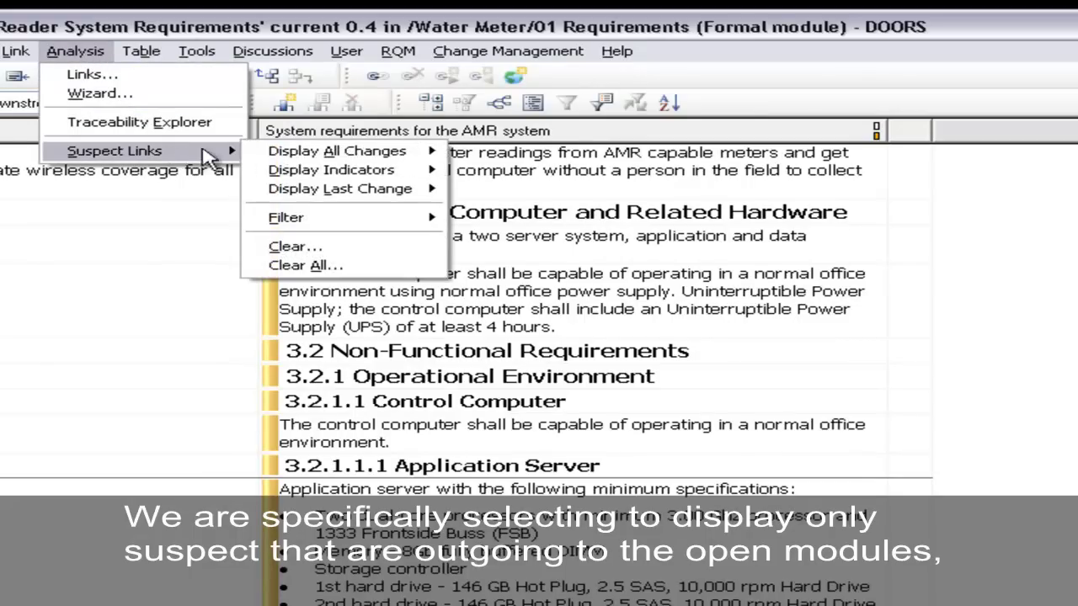
mouse_move(338, 187)
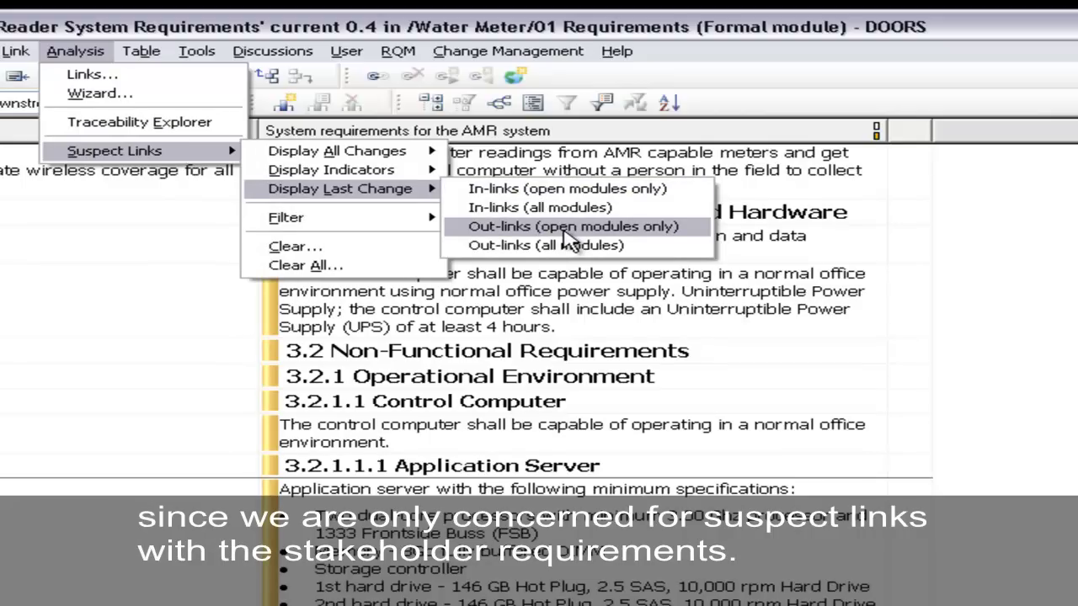
click(564, 229)
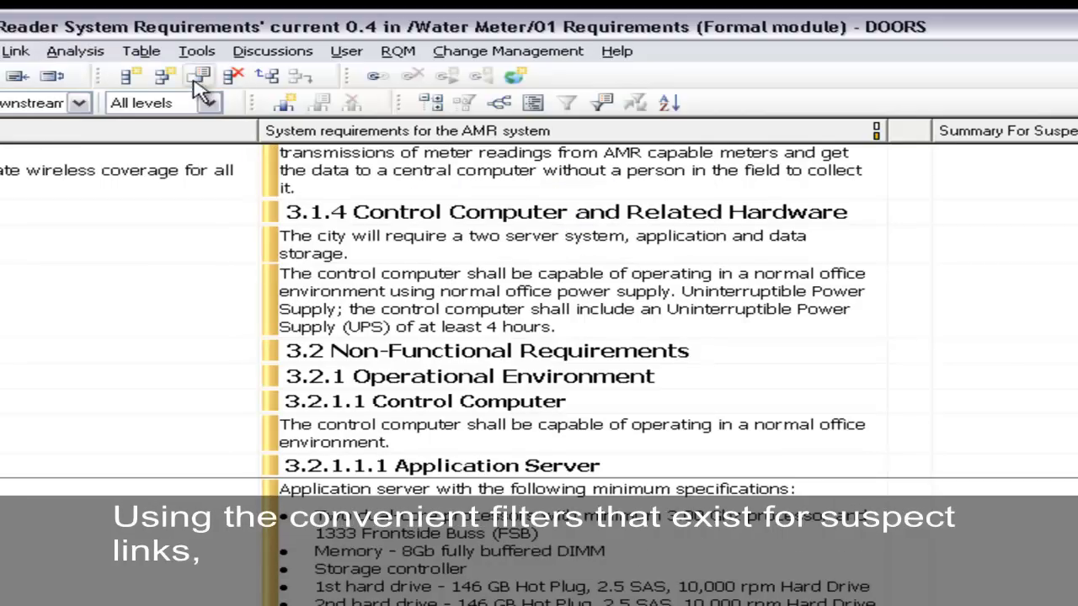
Filter the system requirements to suspect out-links in open modules only
click(75, 50)
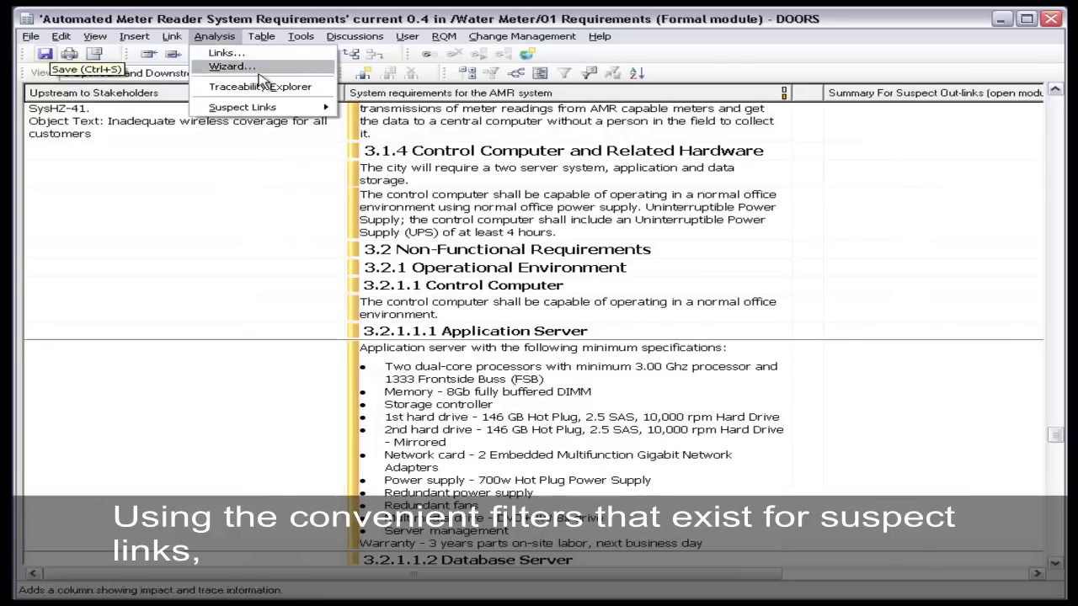
mouse_move(289, 107)
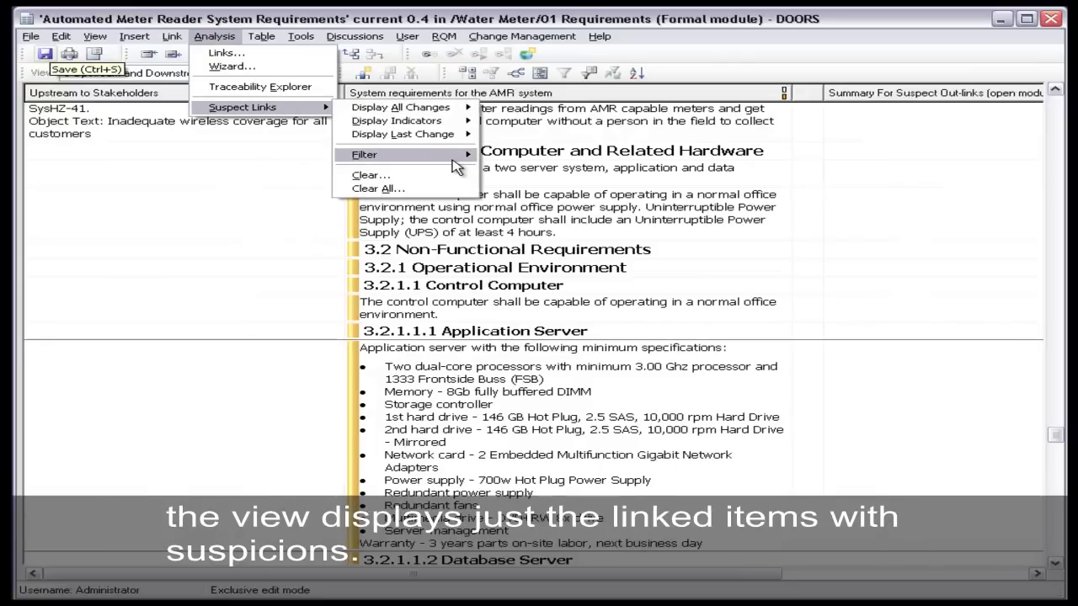
mouse_move(453, 160)
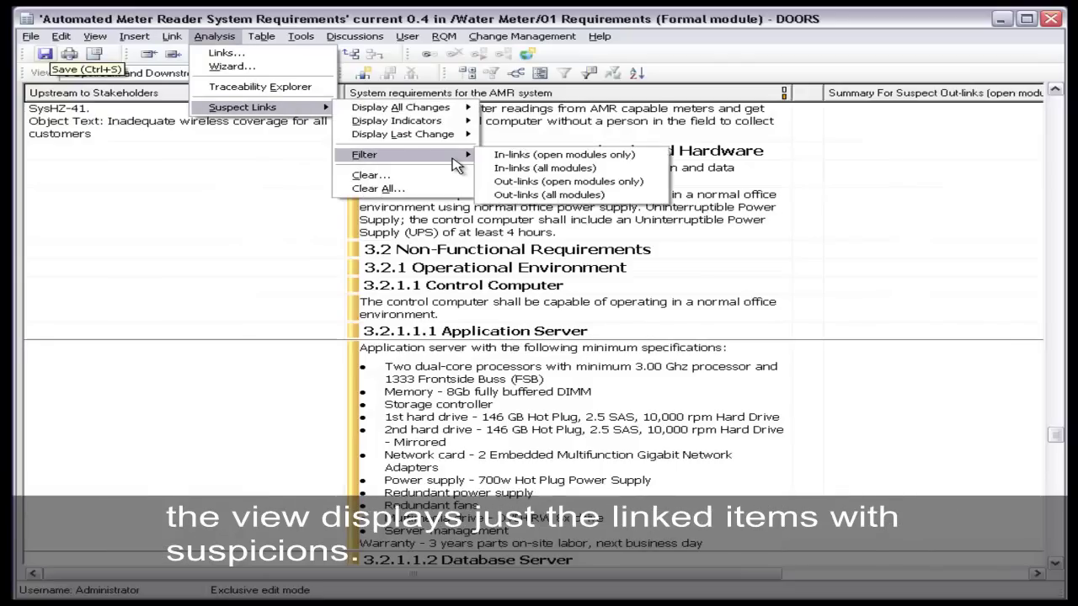
click(537, 182)
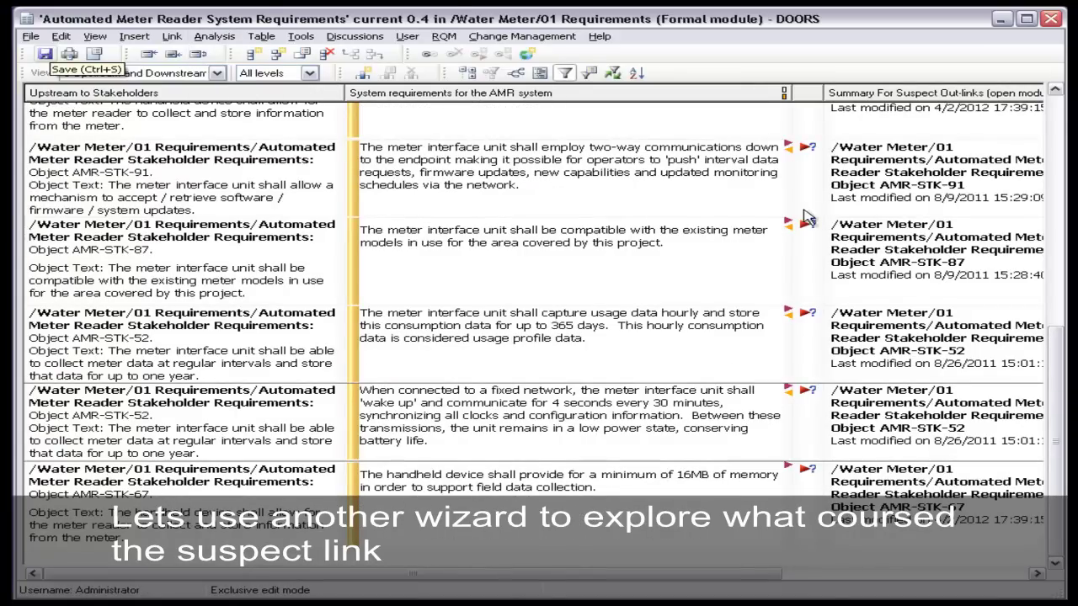
Examine the change details of the manual meter reading requirement's suspect out-link to AMR-STK-67, with the text changes marked up
right_click(810, 111)
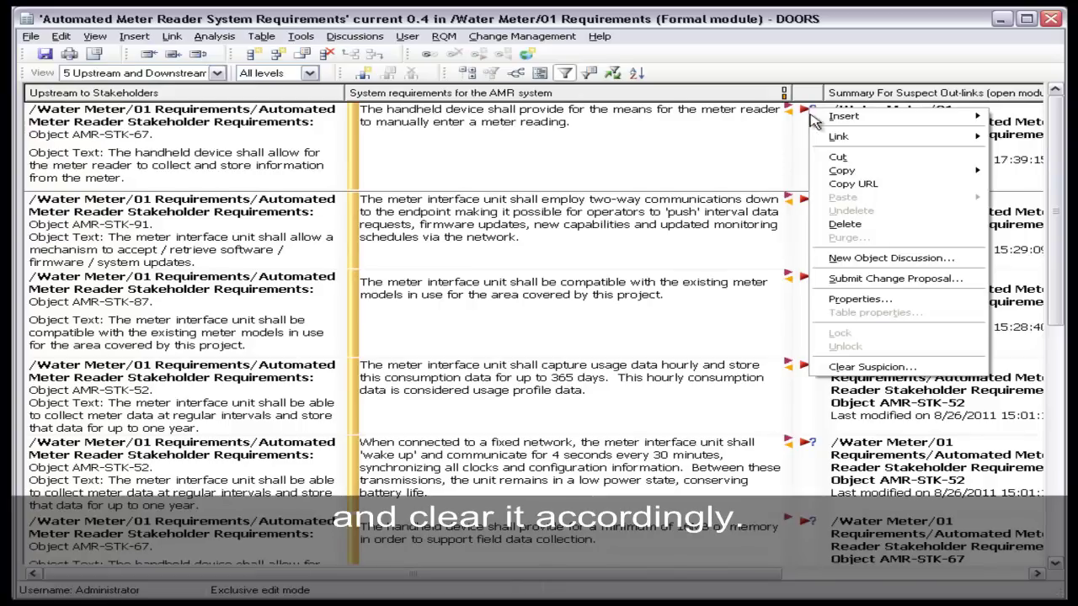
click(876, 367)
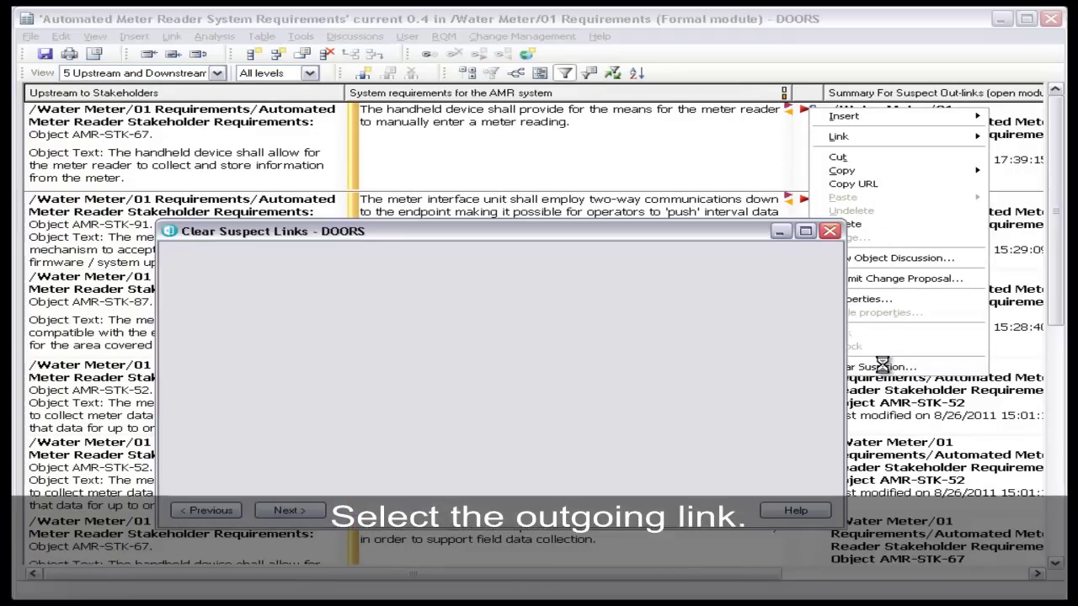
click(235, 252)
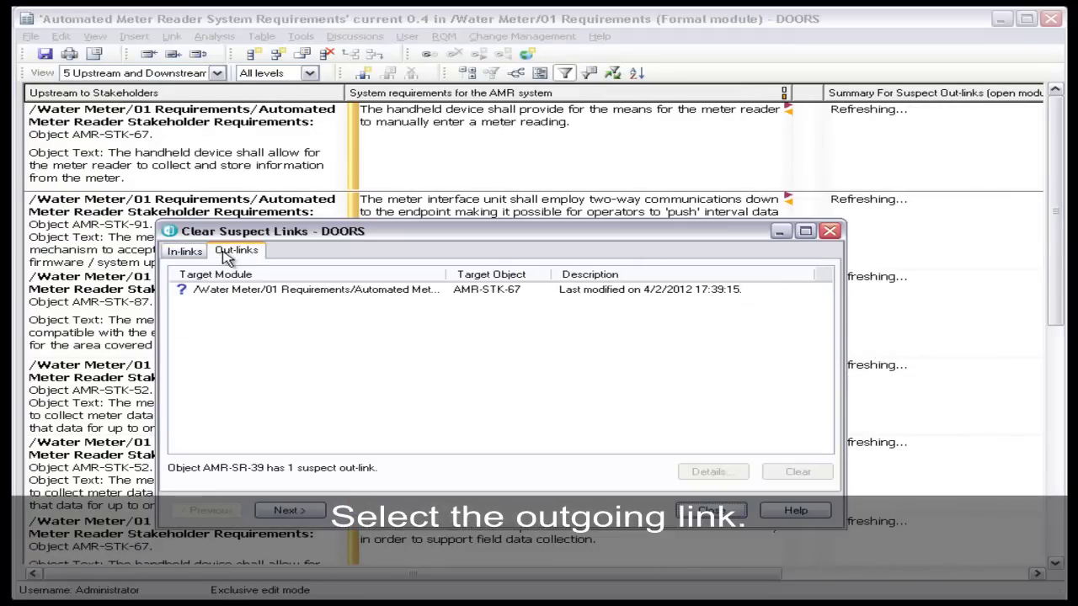
click(247, 294)
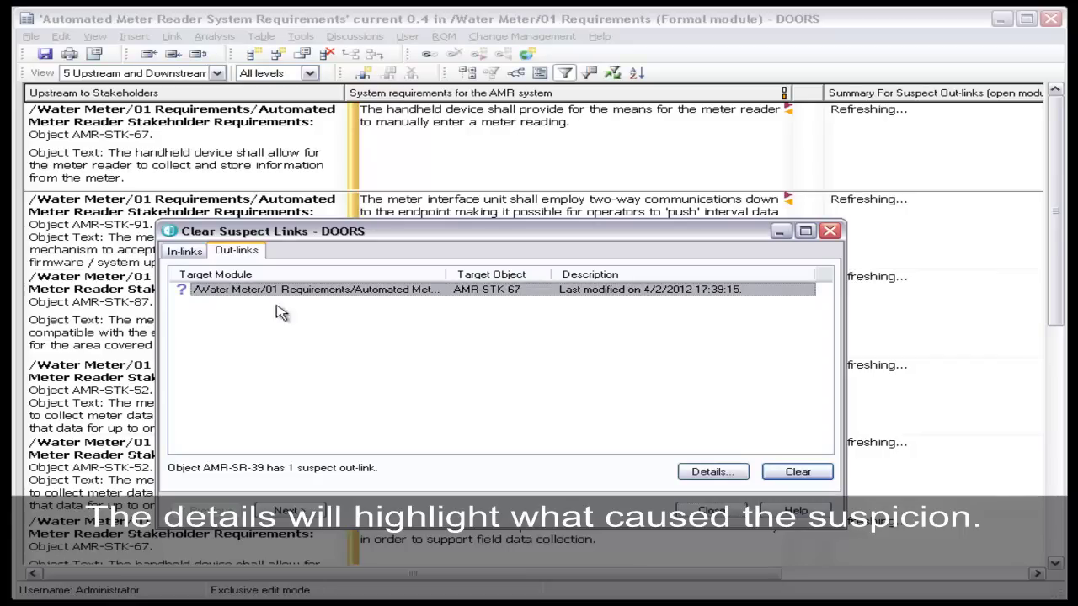
click(714, 471)
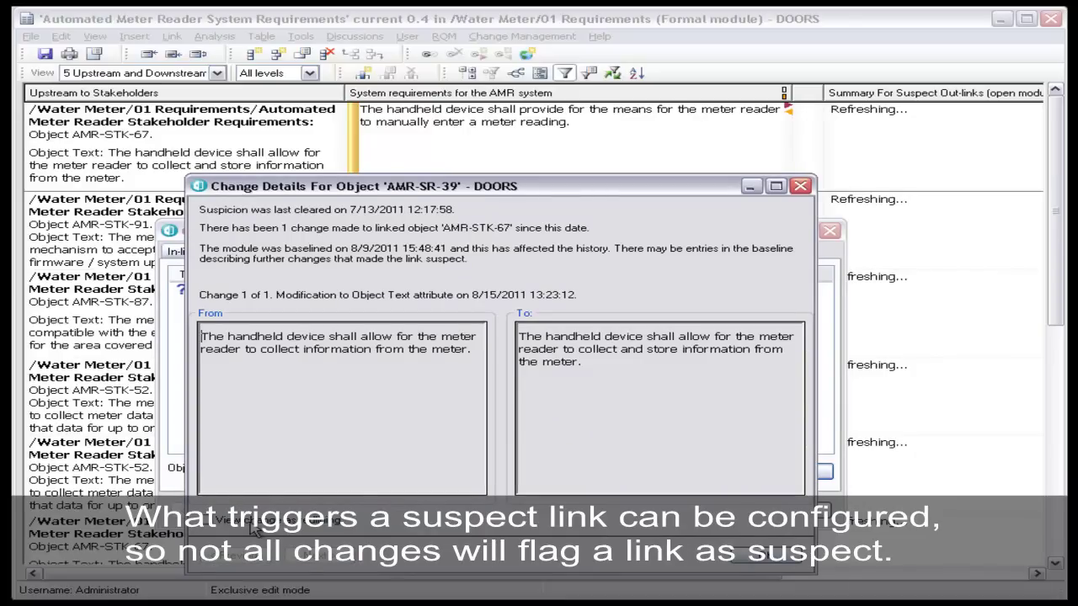
click(256, 524)
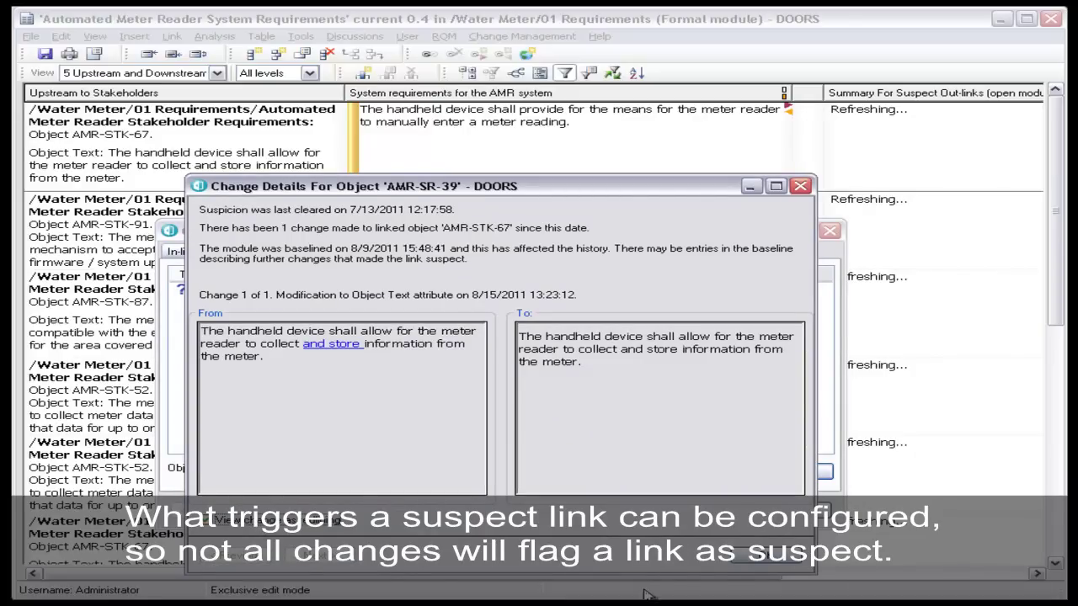
click(741, 563)
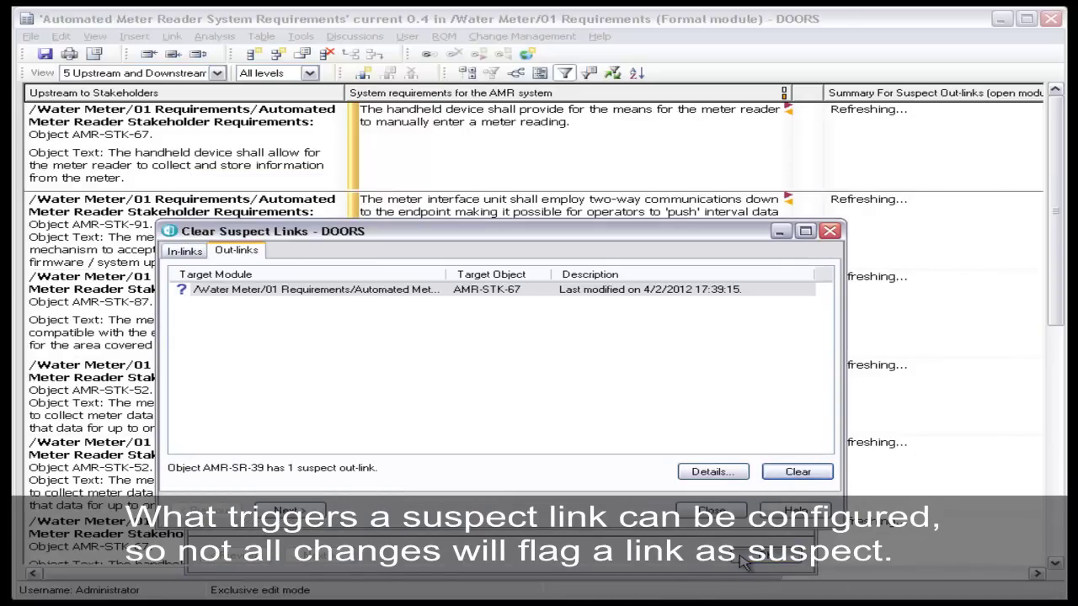
Clear the suspicion on the manual meter reading requirement's out-link to AMR-STK-67 and return to the system requirements
click(390, 292)
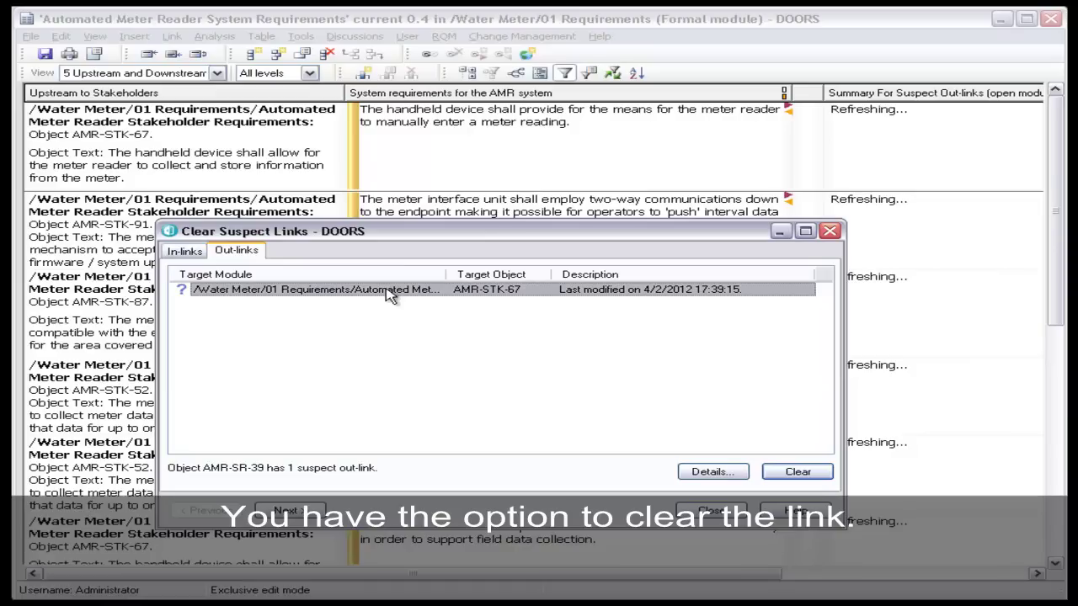
click(806, 476)
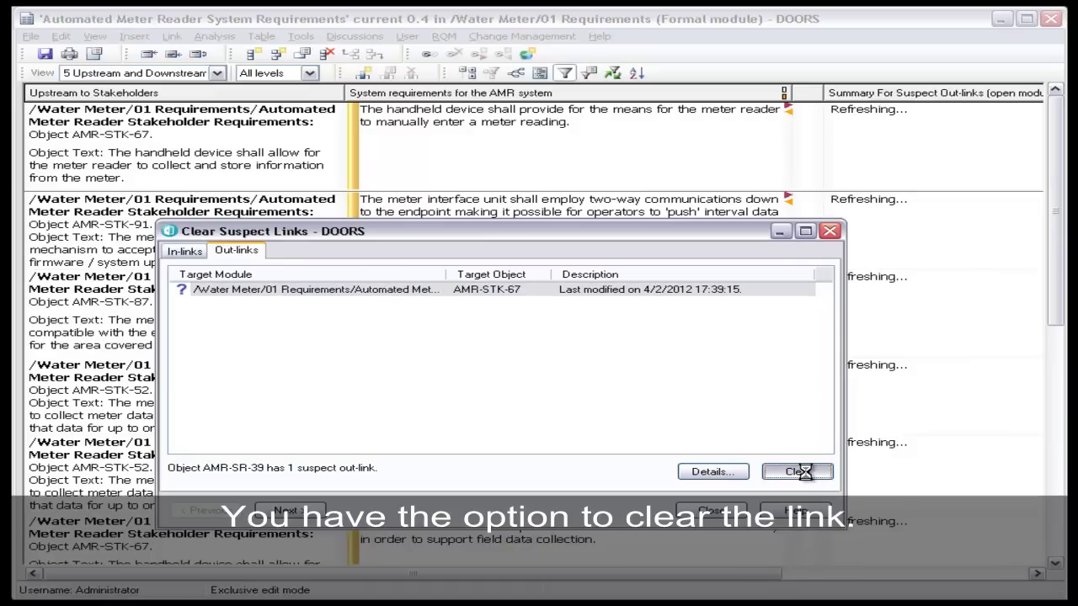
click(709, 512)
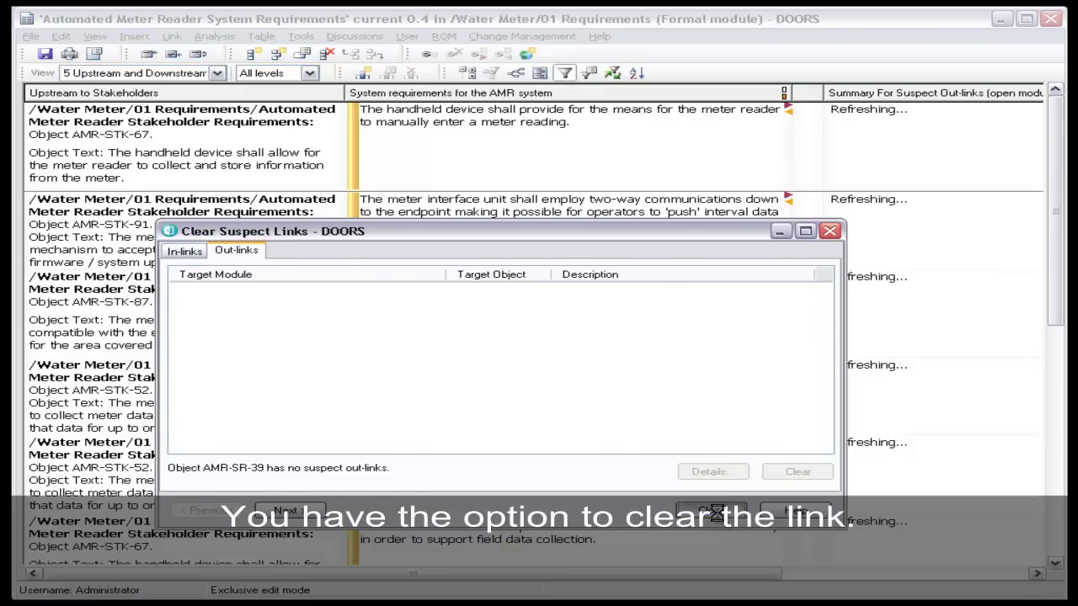
click(667, 423)
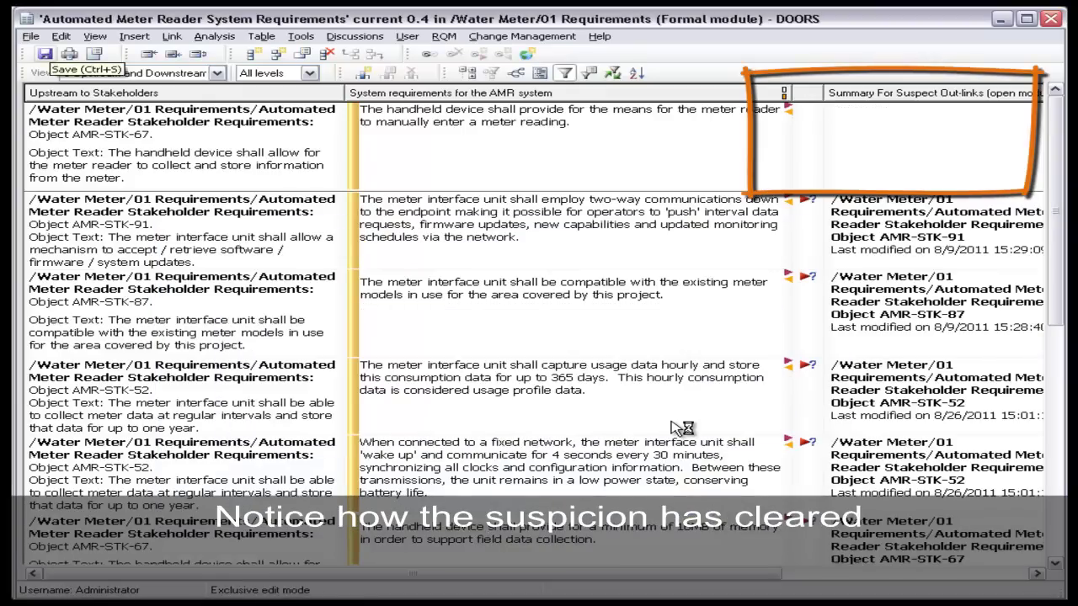